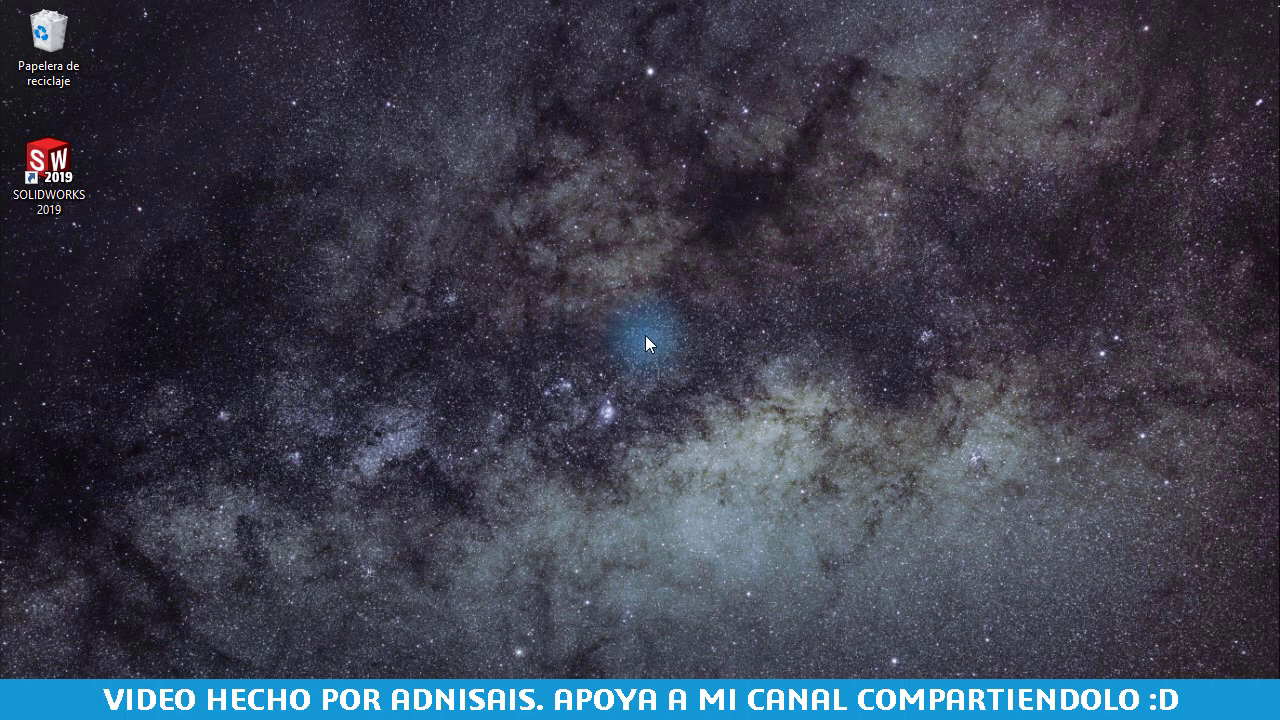
- Open the Start menu to show the recently added SOLIDWORKS entries and the app list
key("super")
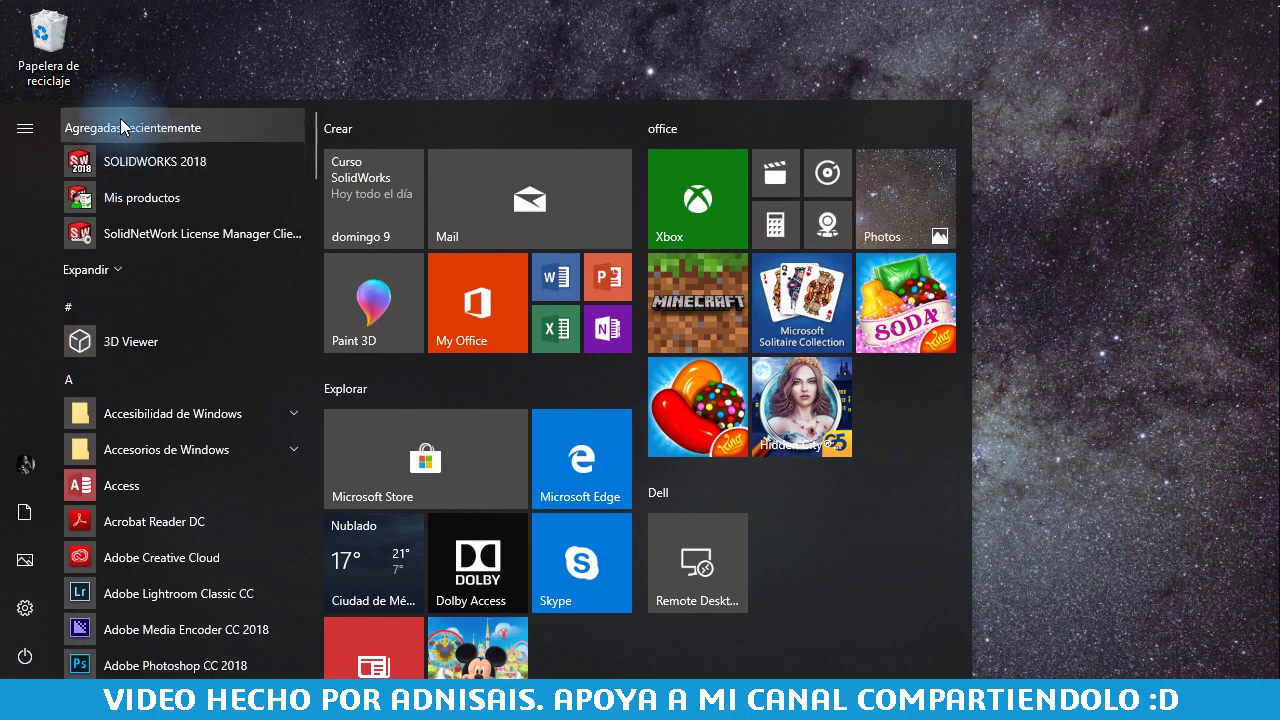
- Launch SOLIDWORKS 2019 from its desktop shortcut and create a new part document, Part1
left_click(743, 8)
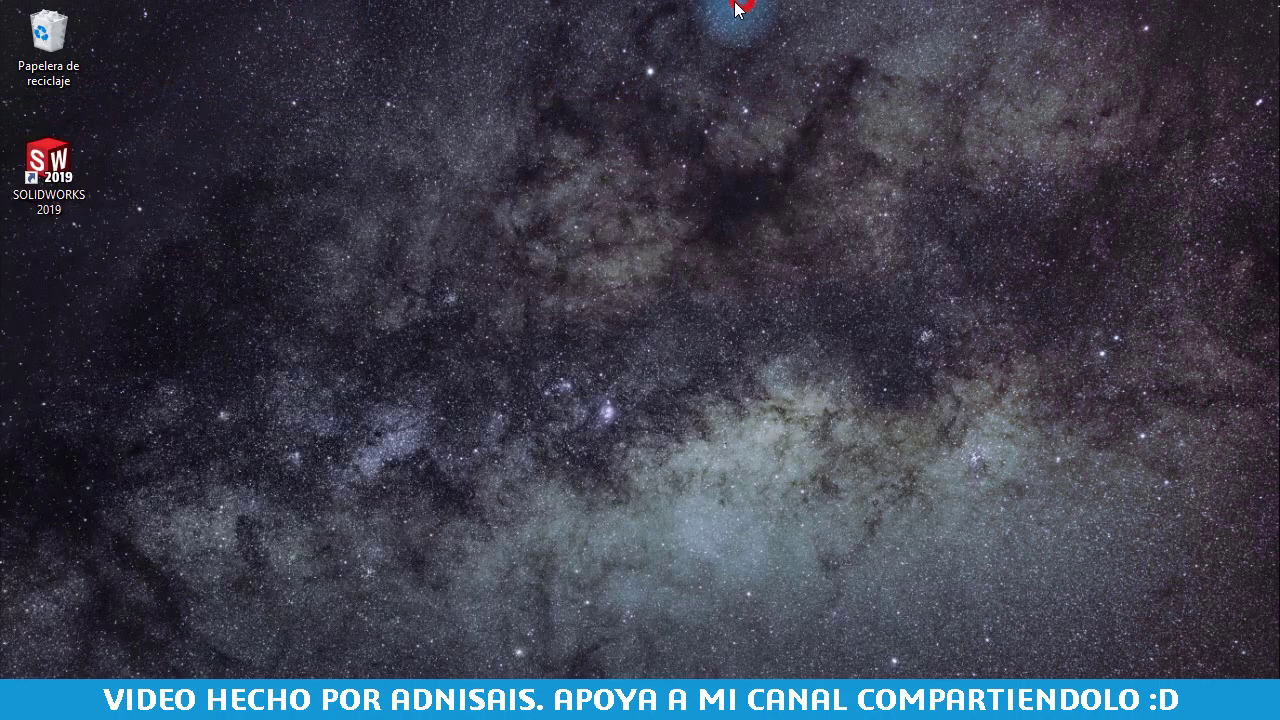
double_click(70, 178)
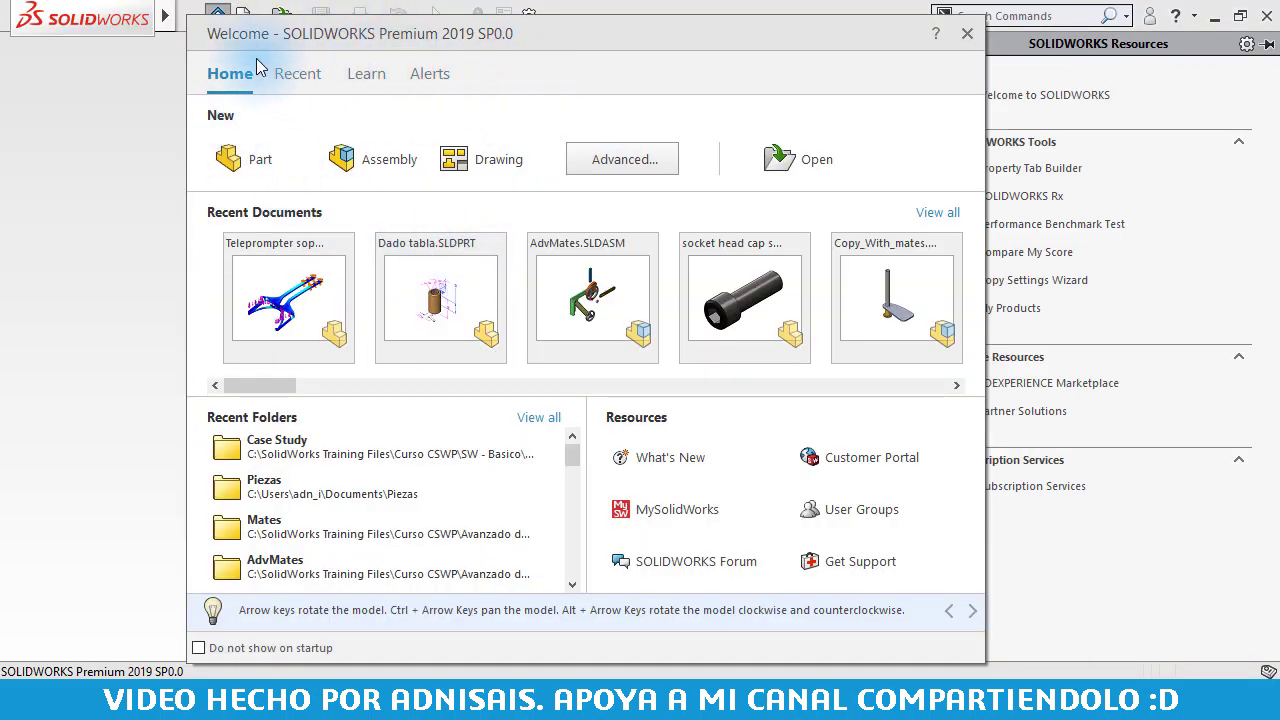
left_click(241, 162)
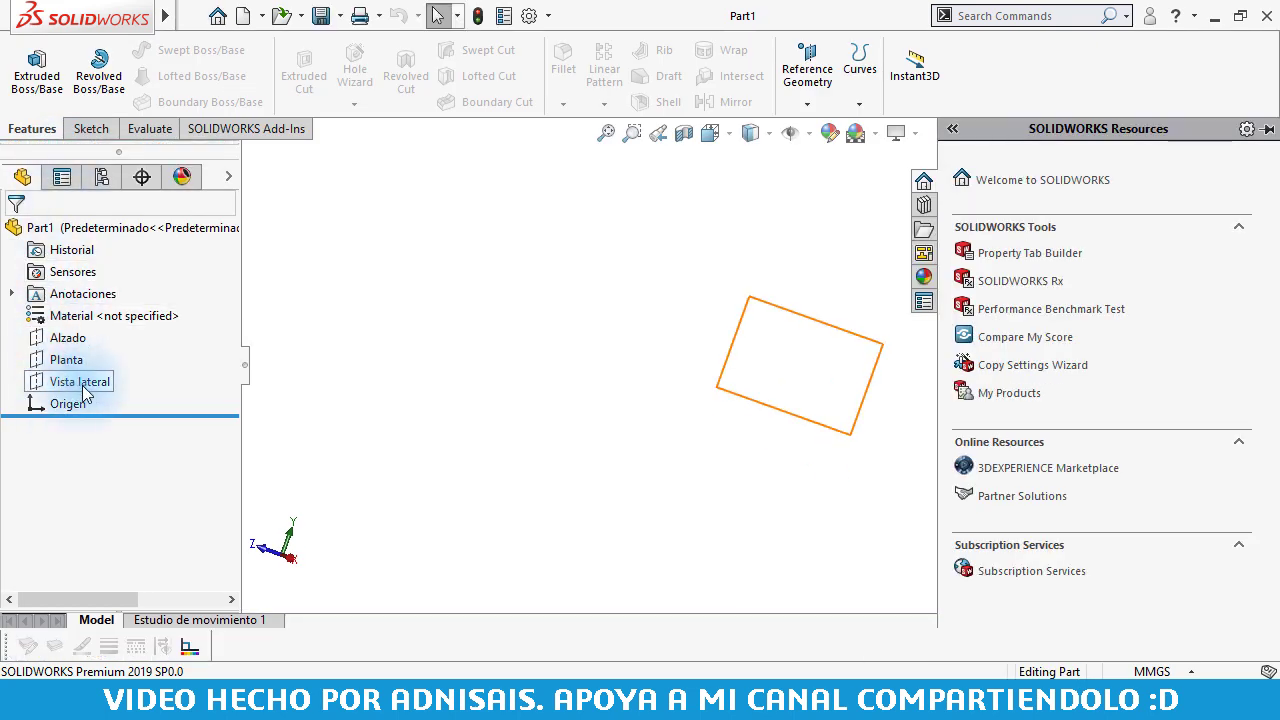
- Hide the SOLIDWORKS Resources pane and switch to the Sketch tab and back to Features
left_click(274, 210)
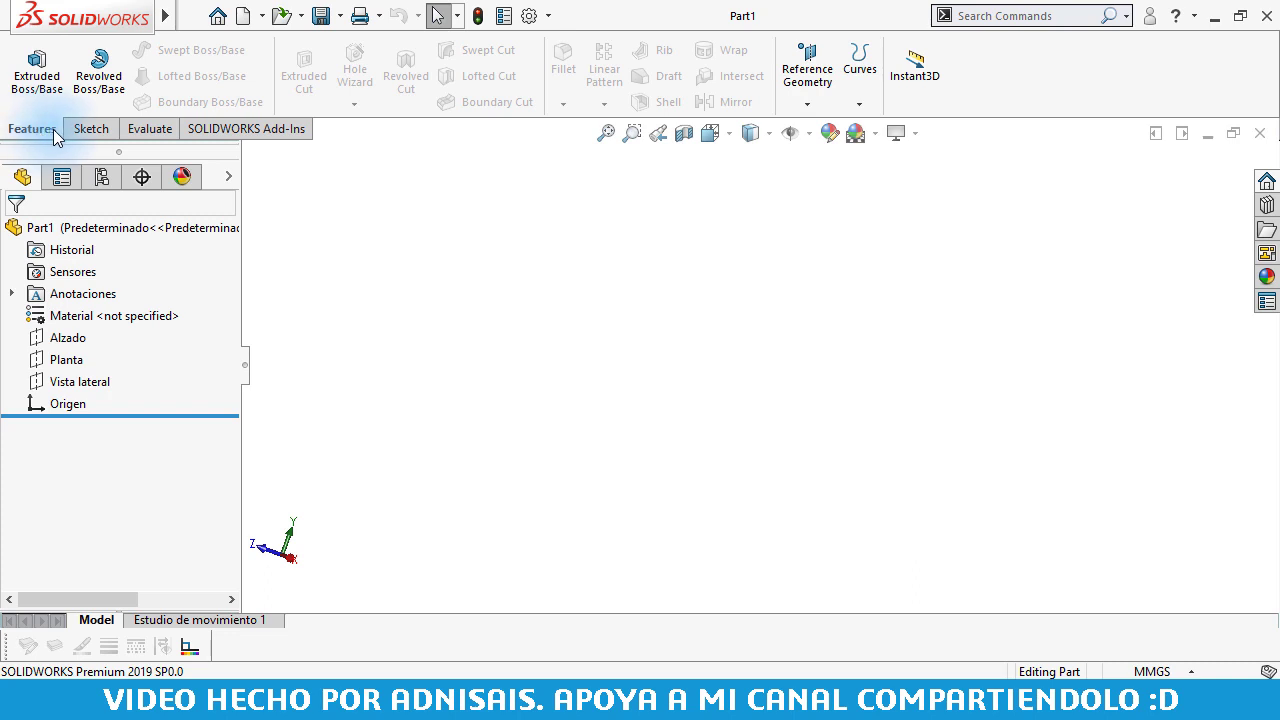
left_click(107, 130)
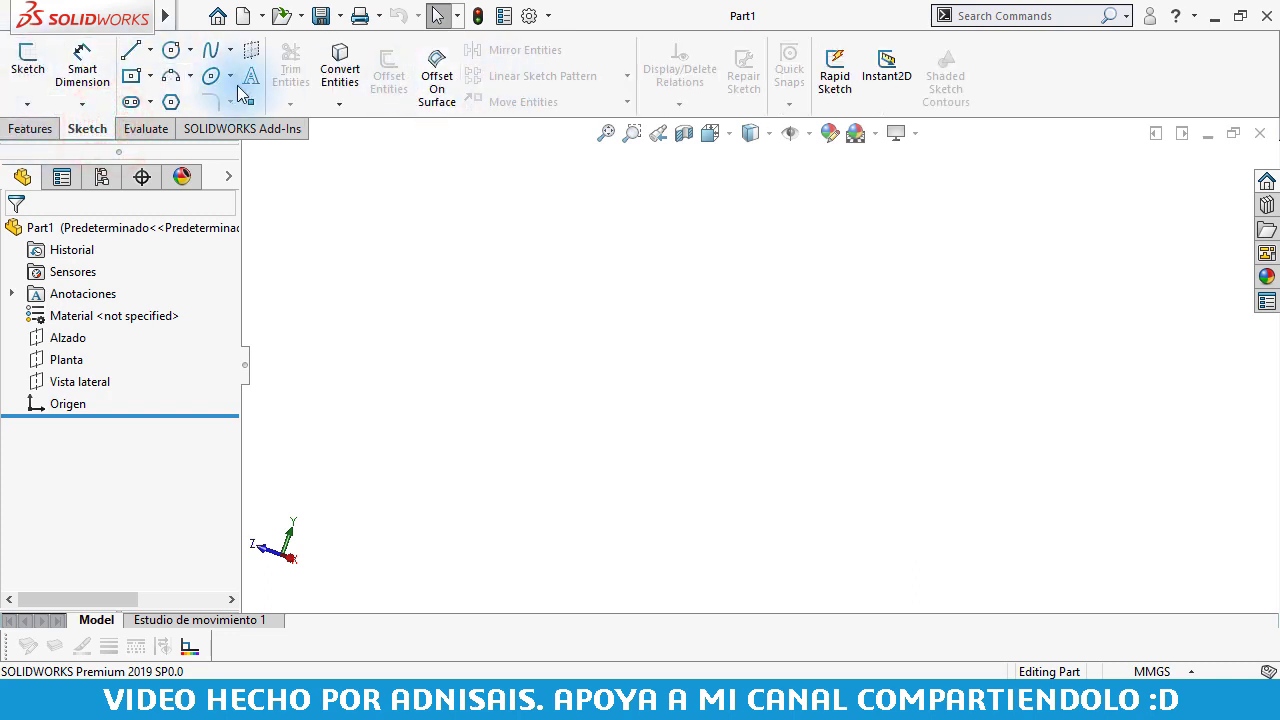
left_click(18, 132)
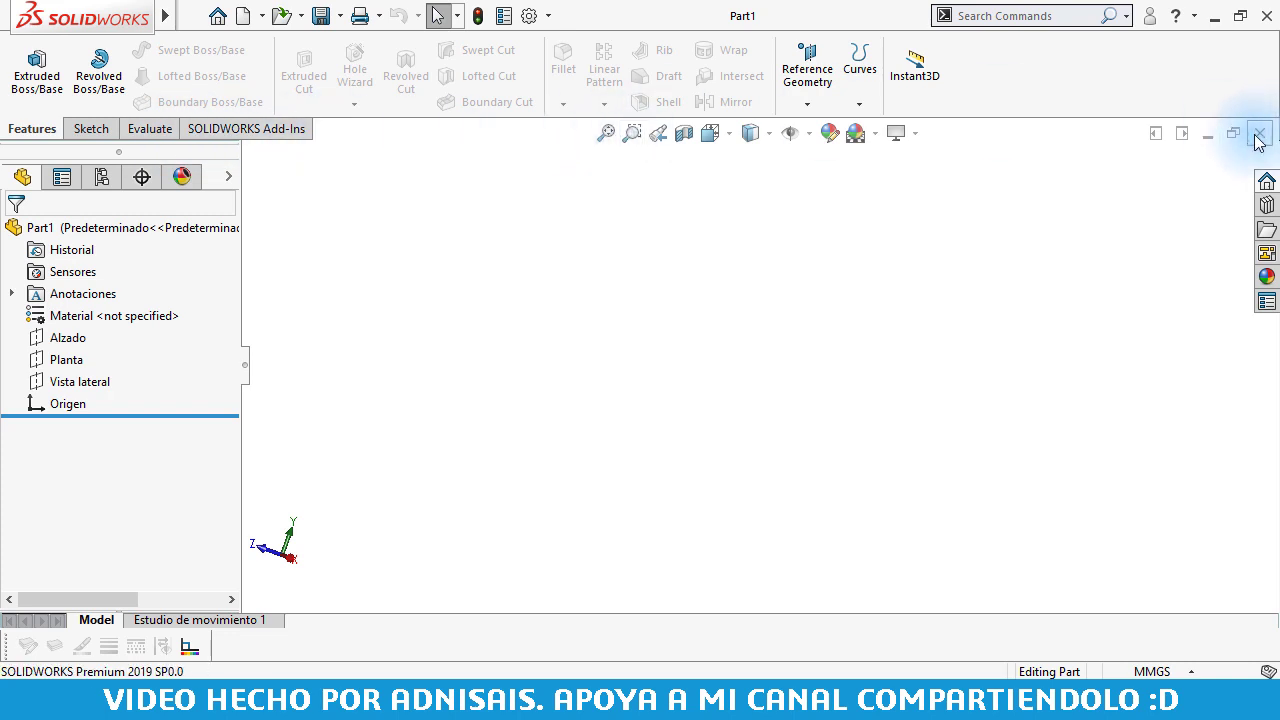
- Confirm 'Use English language menus' is greyed out in System Options, then quit SOLIDWORKS
left_click(529, 18)
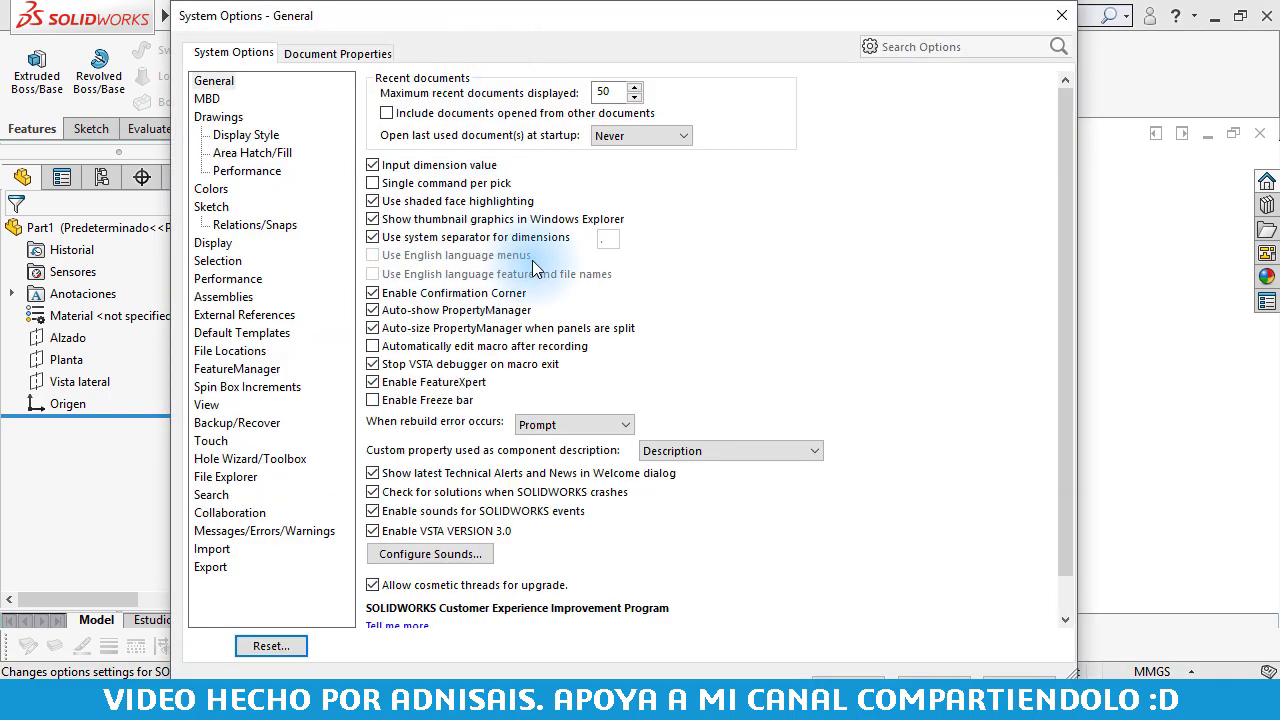
left_click(401, 259)
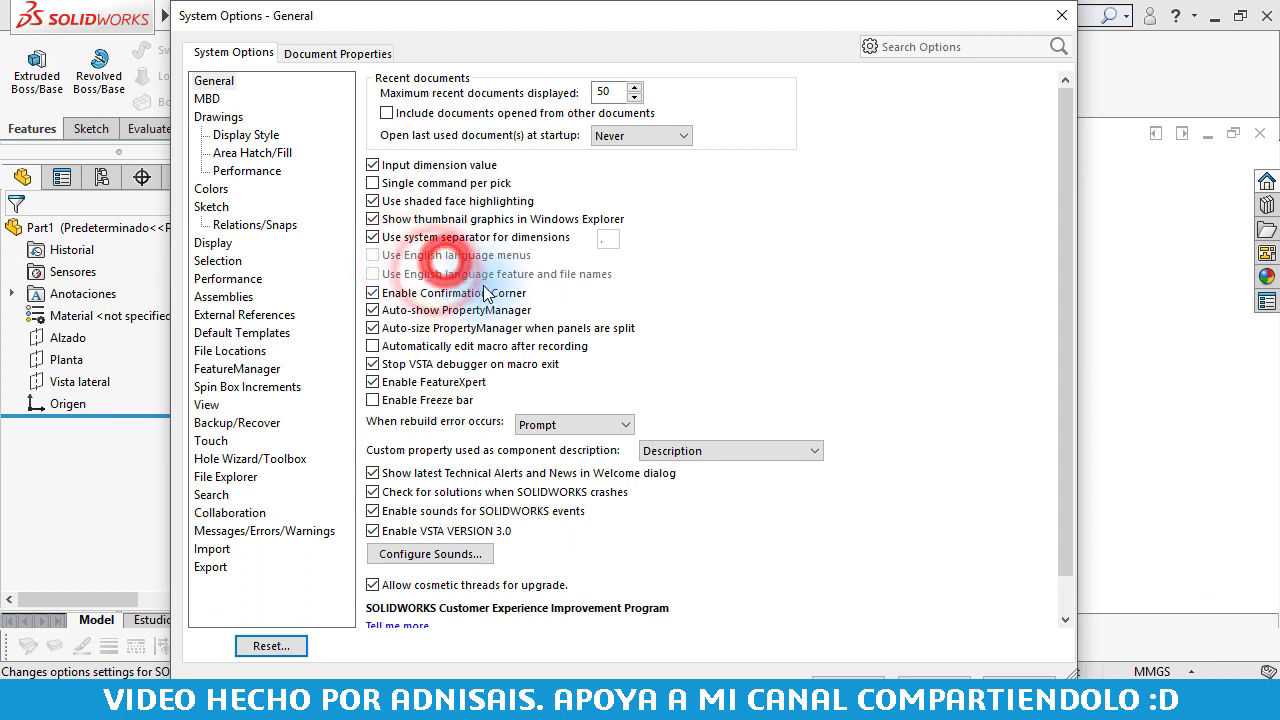
left_click(489, 263)
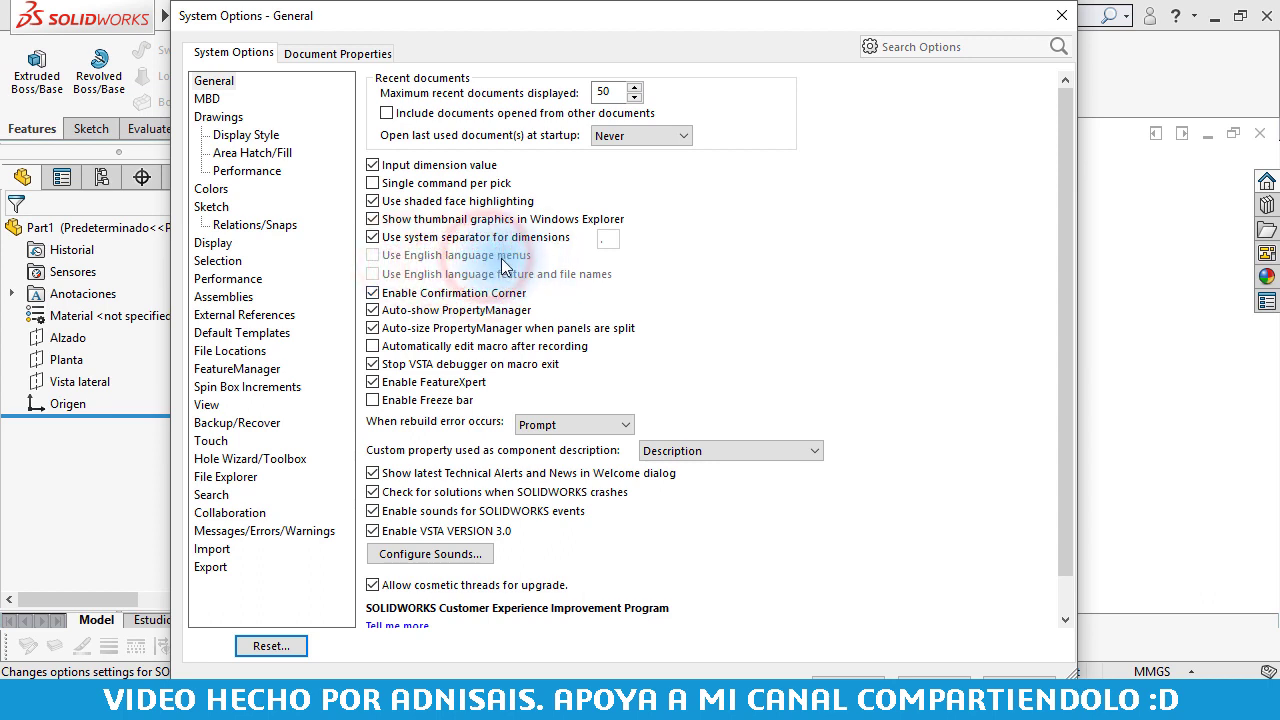
left_click(500, 258)
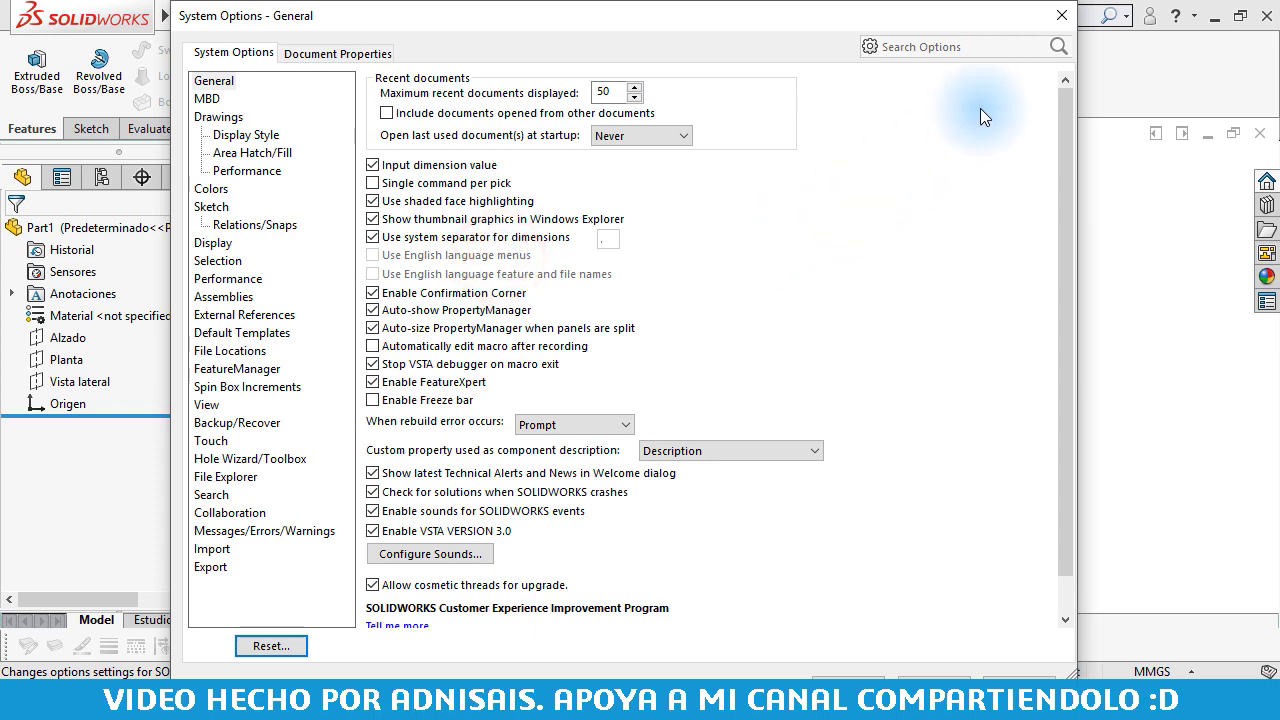
left_click(1060, 20)
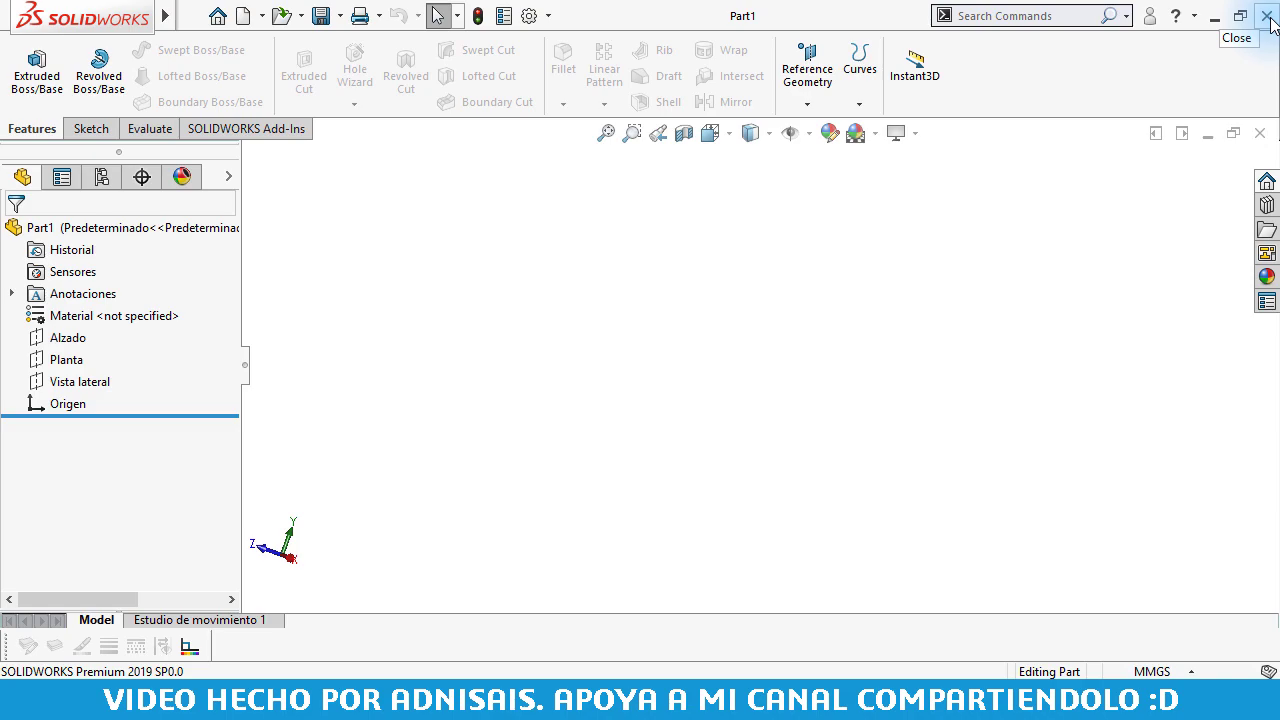
left_click(1267, 16)
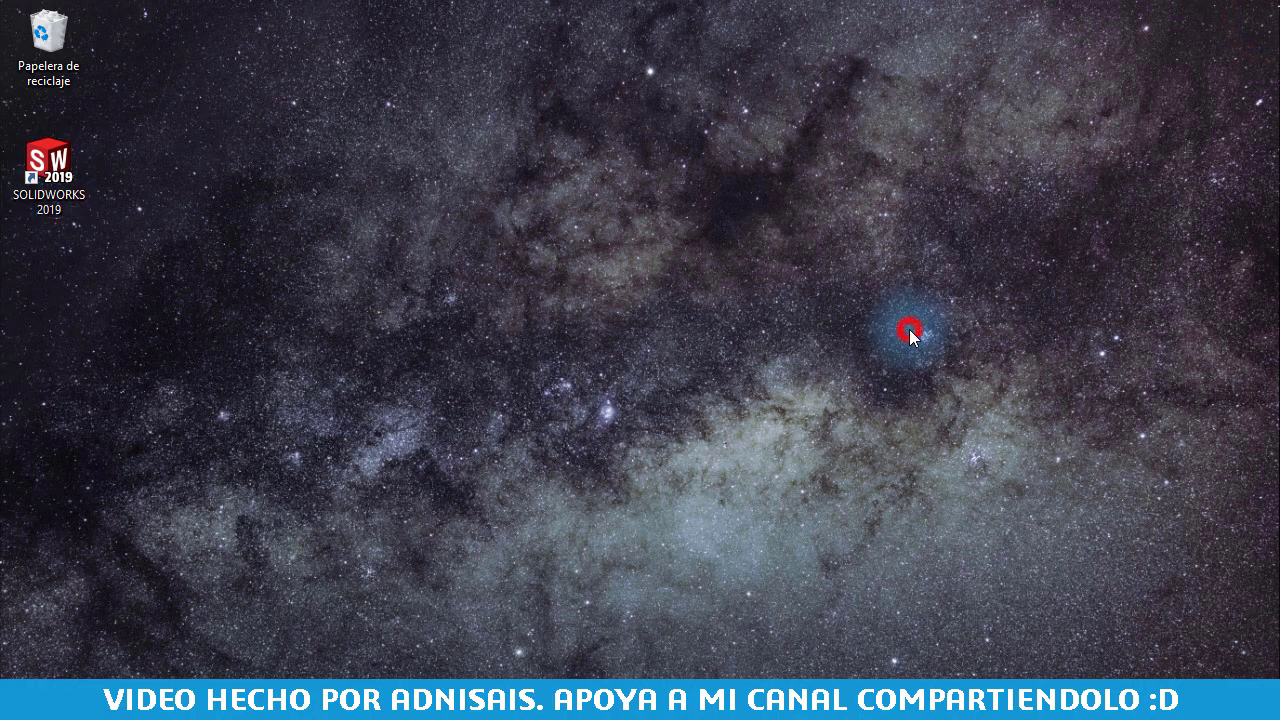
- Search 'regio' from the Start menu and open the Región e idioma settings page
key("super")
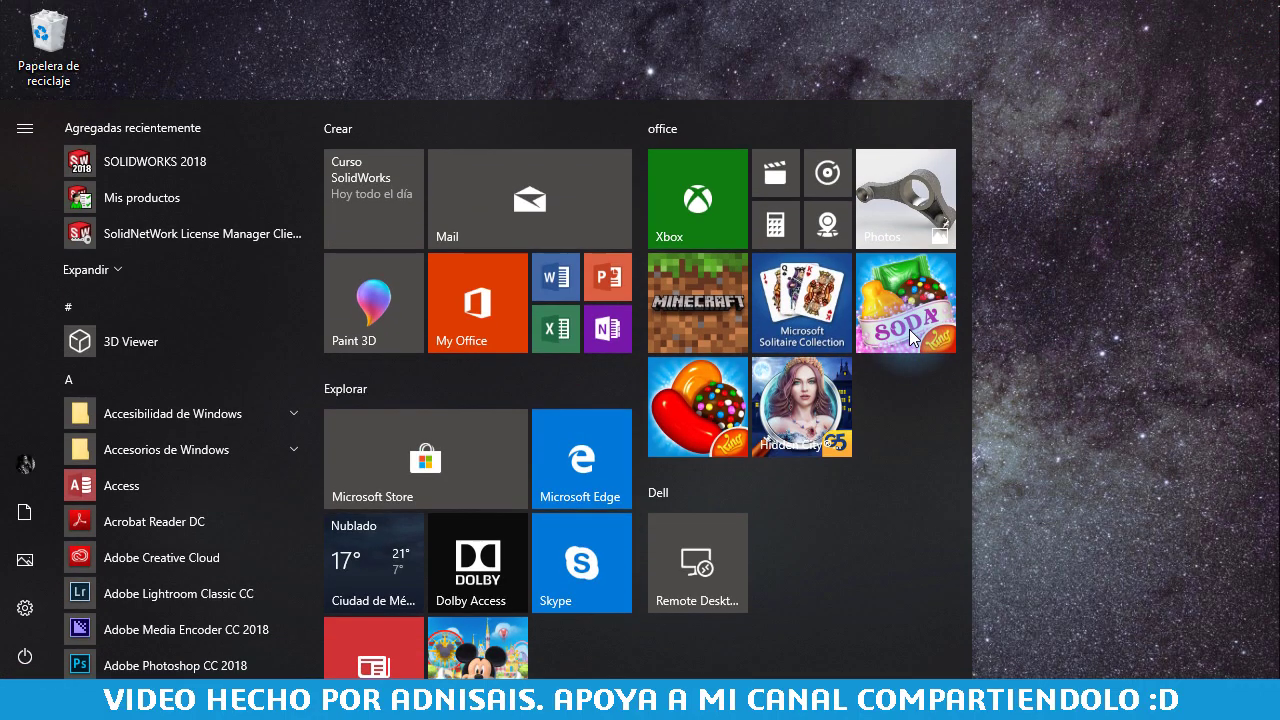
type("confi")
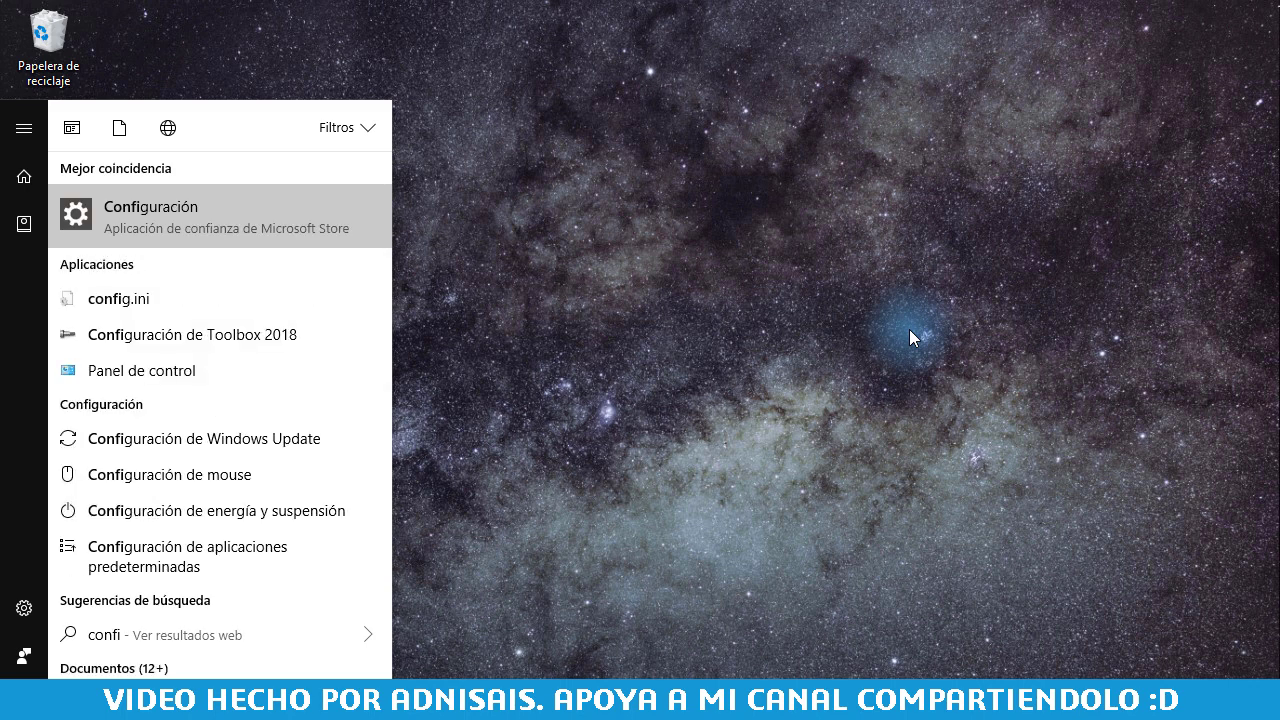
key("BackSpace")
key("BackSpace")
key("BackSpace")
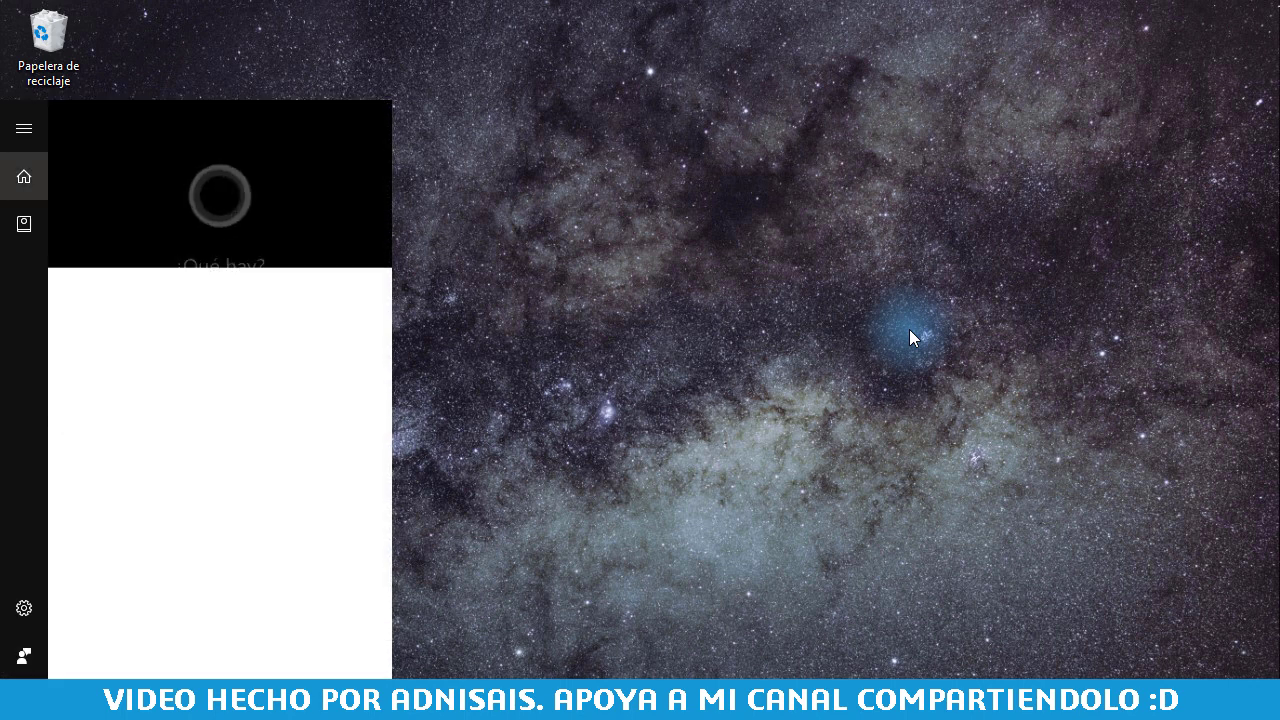
type("regio")
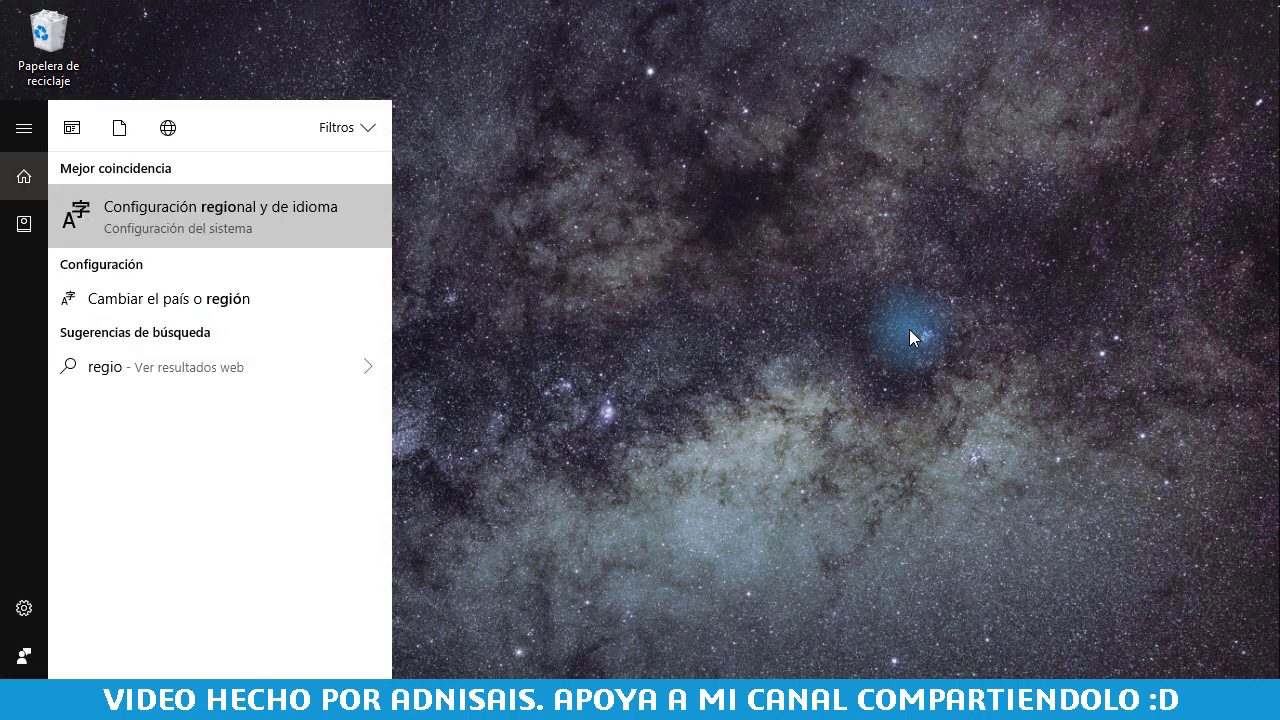
key("Return")
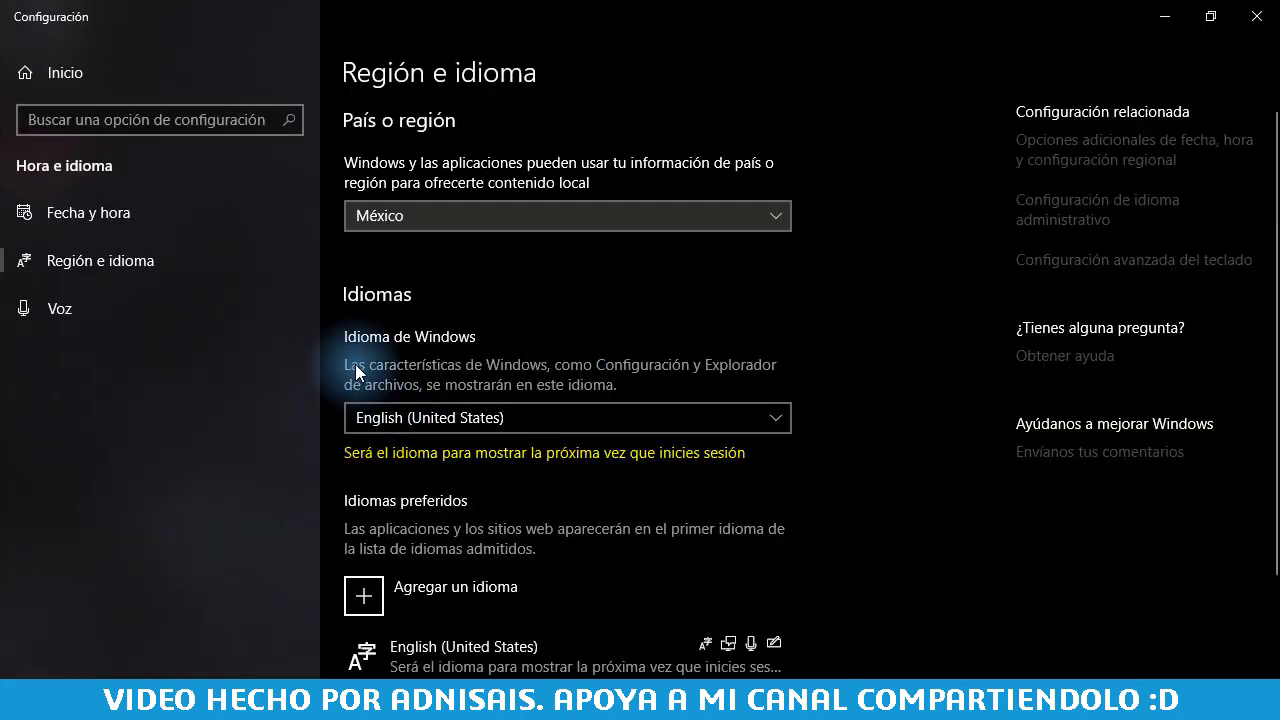
- Set the Windows display language to Español (México) and close Settings to show the desktop
left_click(434, 418)
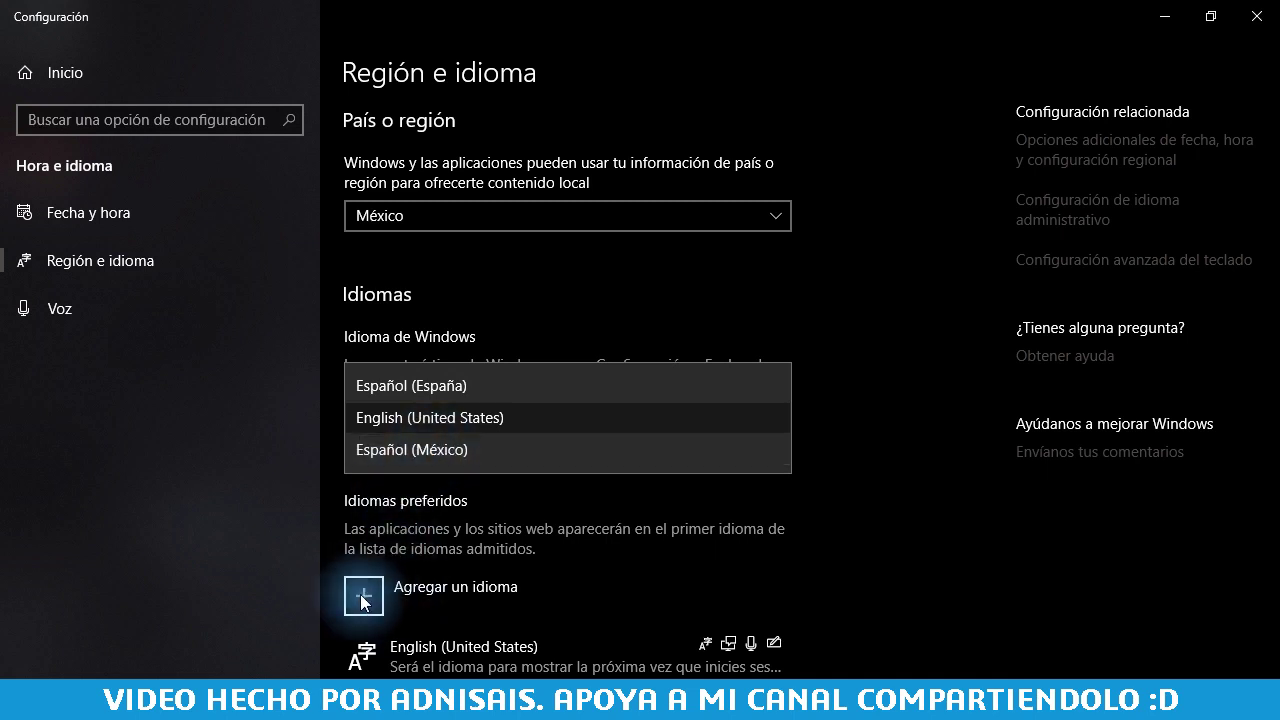
left_click(399, 448)
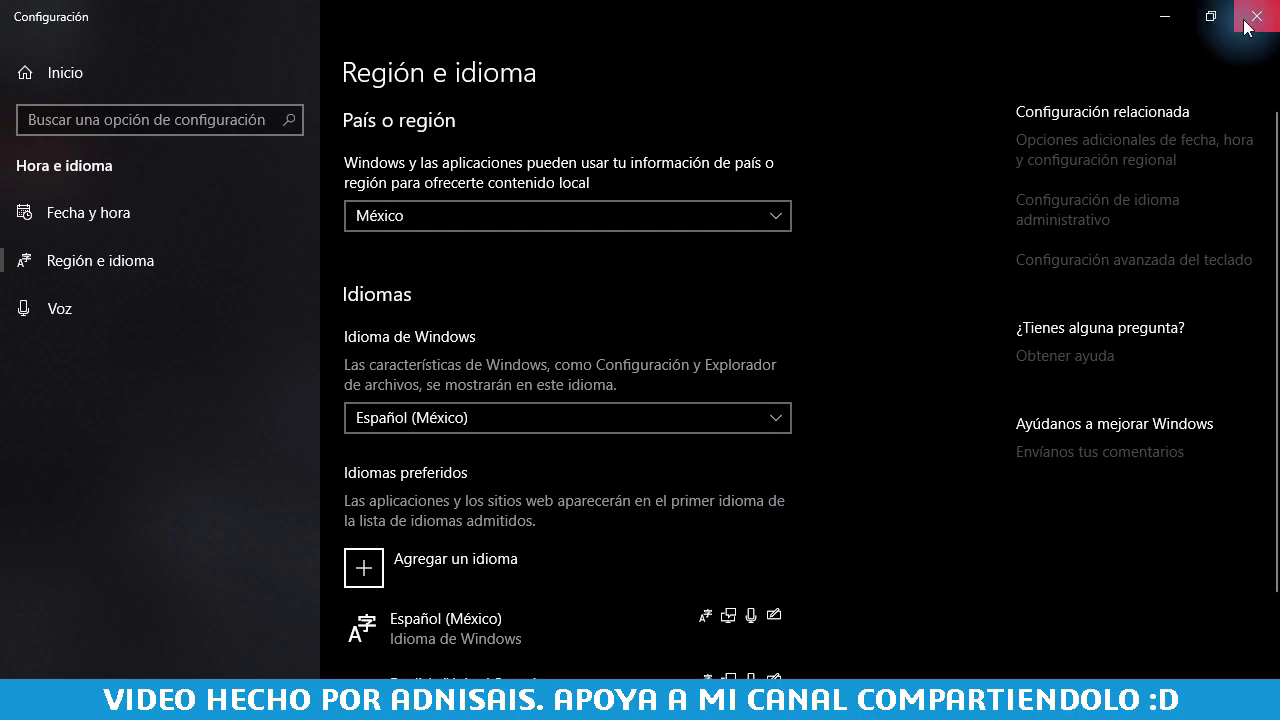
left_click(856, 346)
key("super+d")
- Relaunch SOLIDWORKS 2019, now in Spanish, and create a new Pieza document, Pieza1
left_click(237, 272)
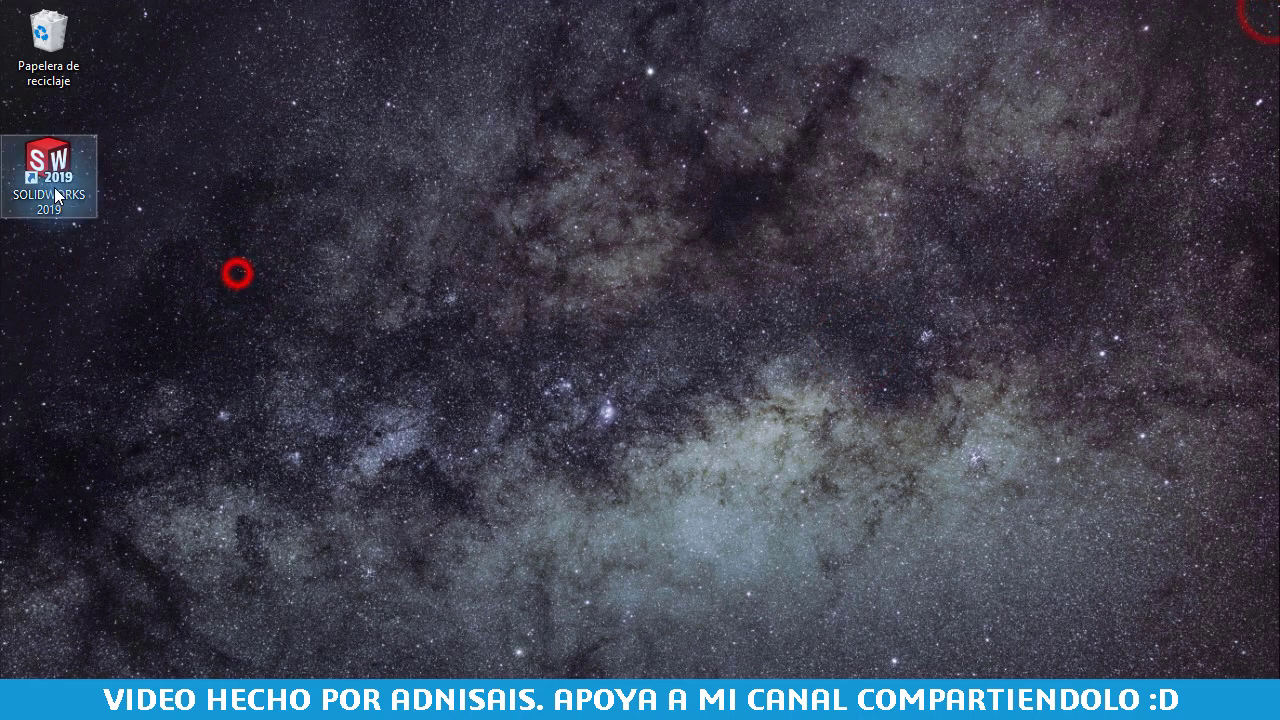
double_click(57, 166)
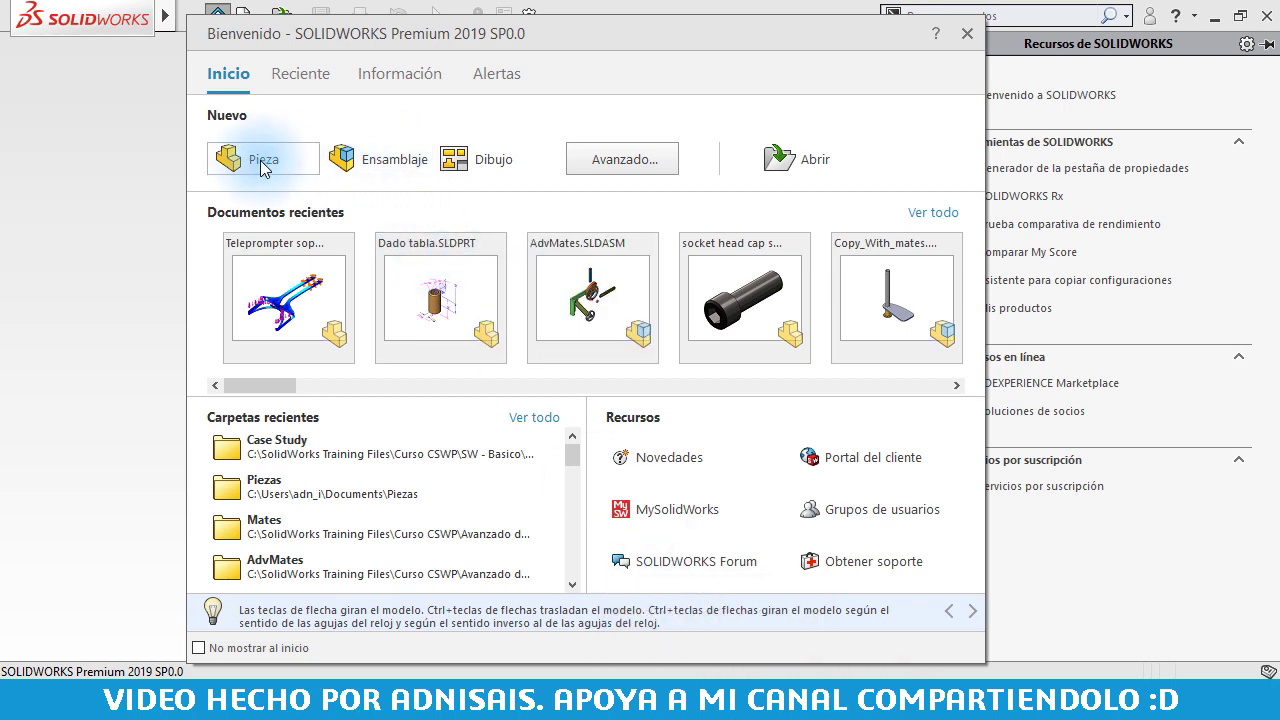
left_click(230, 157)
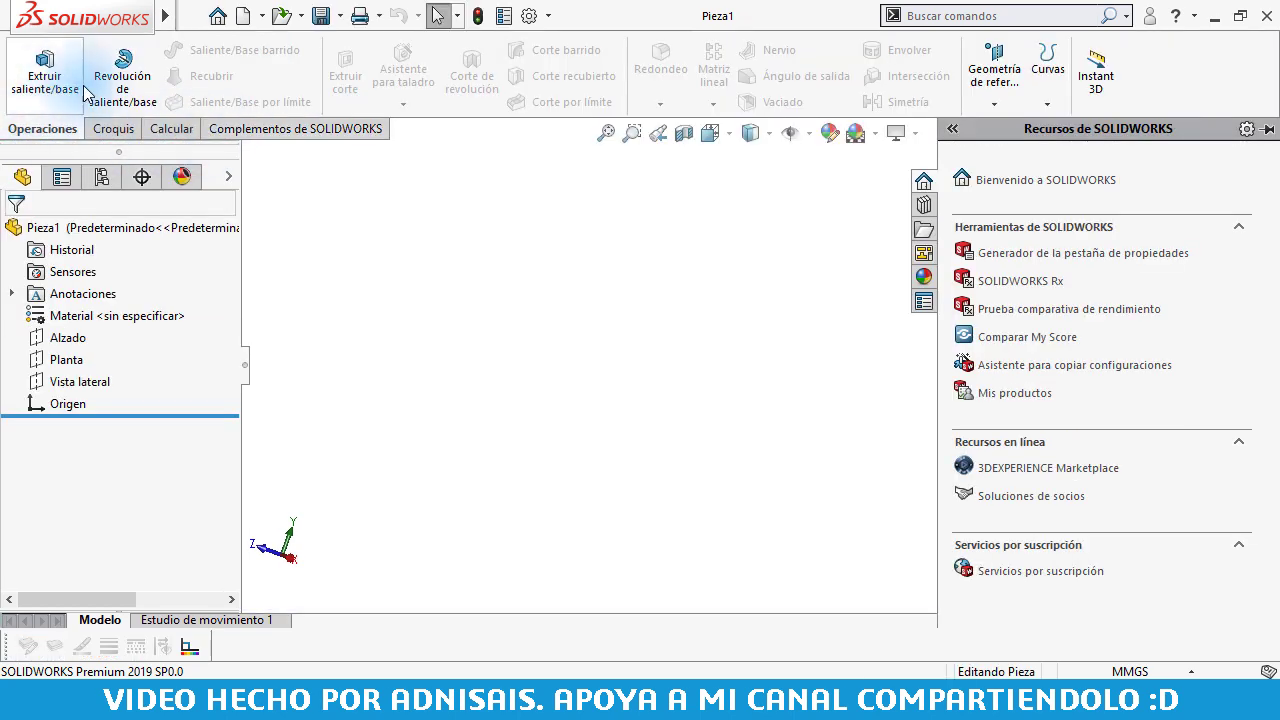
- Open Opciones de sistema - General, where 'Utilizar los menús en inglés' is unchecked
left_click(513, 250)
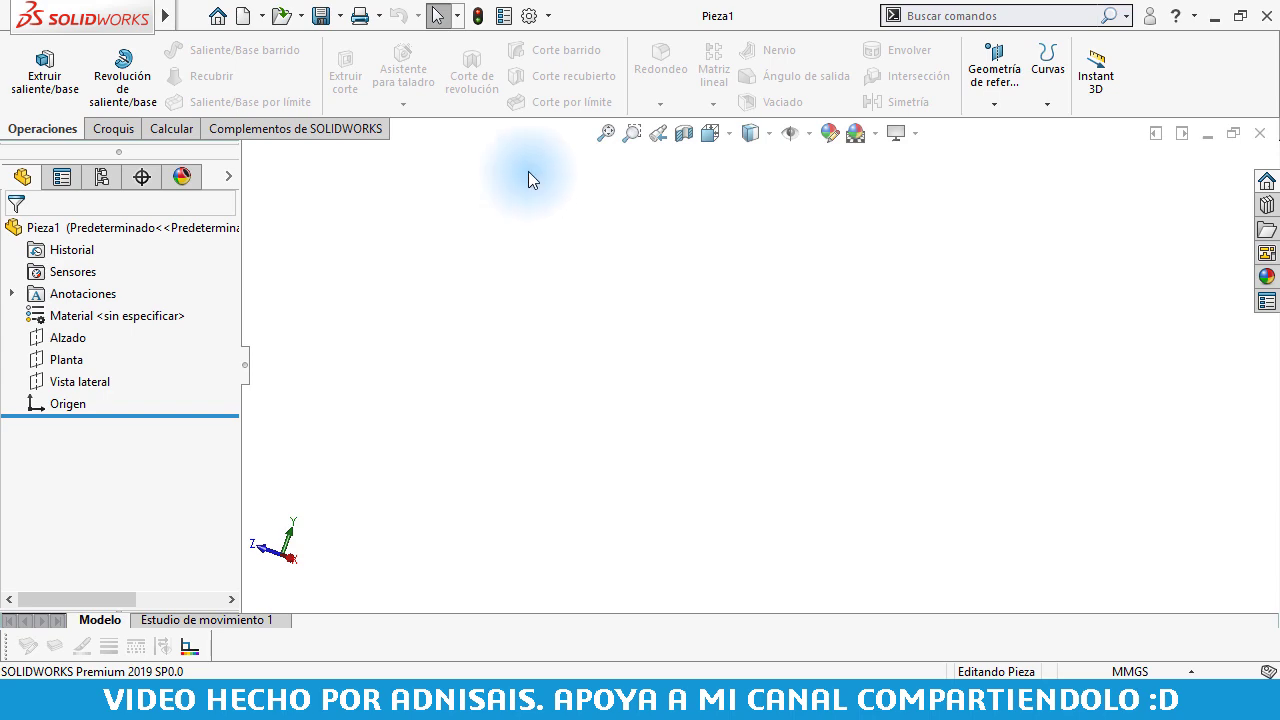
left_click(529, 15)
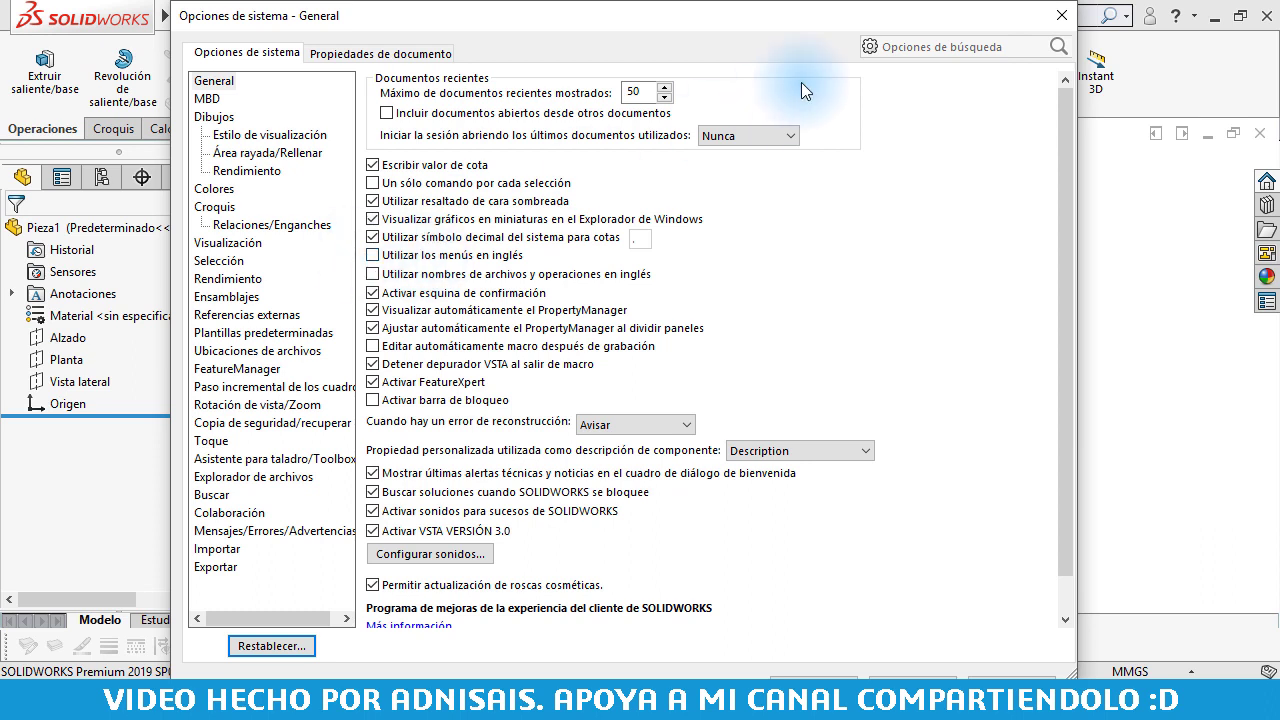
- Close the Opciones de sistema dialog and exit SOLIDWORKS back to the desktop
left_click(1062, 15)
left_click(1266, 15)
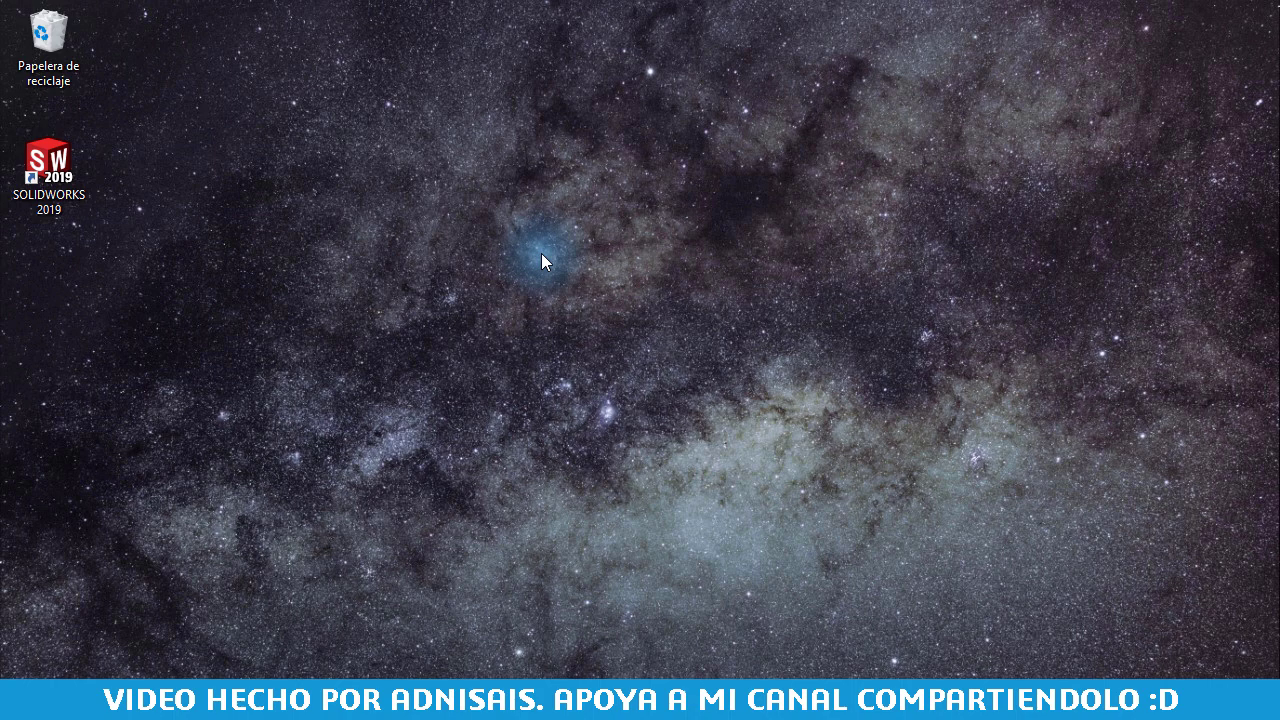
- Open Panel de control's Programas y características list and scroll to SOLIDWORKS 2019 SP0
key("super")
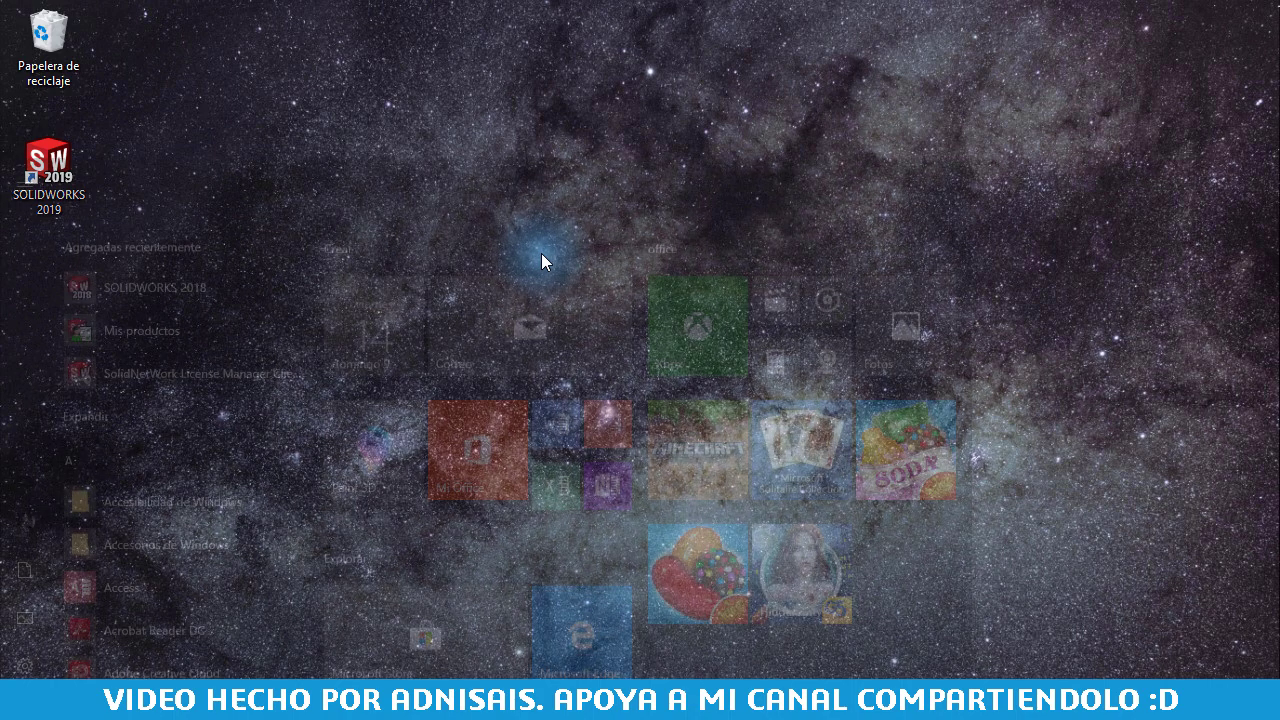
type("panle")
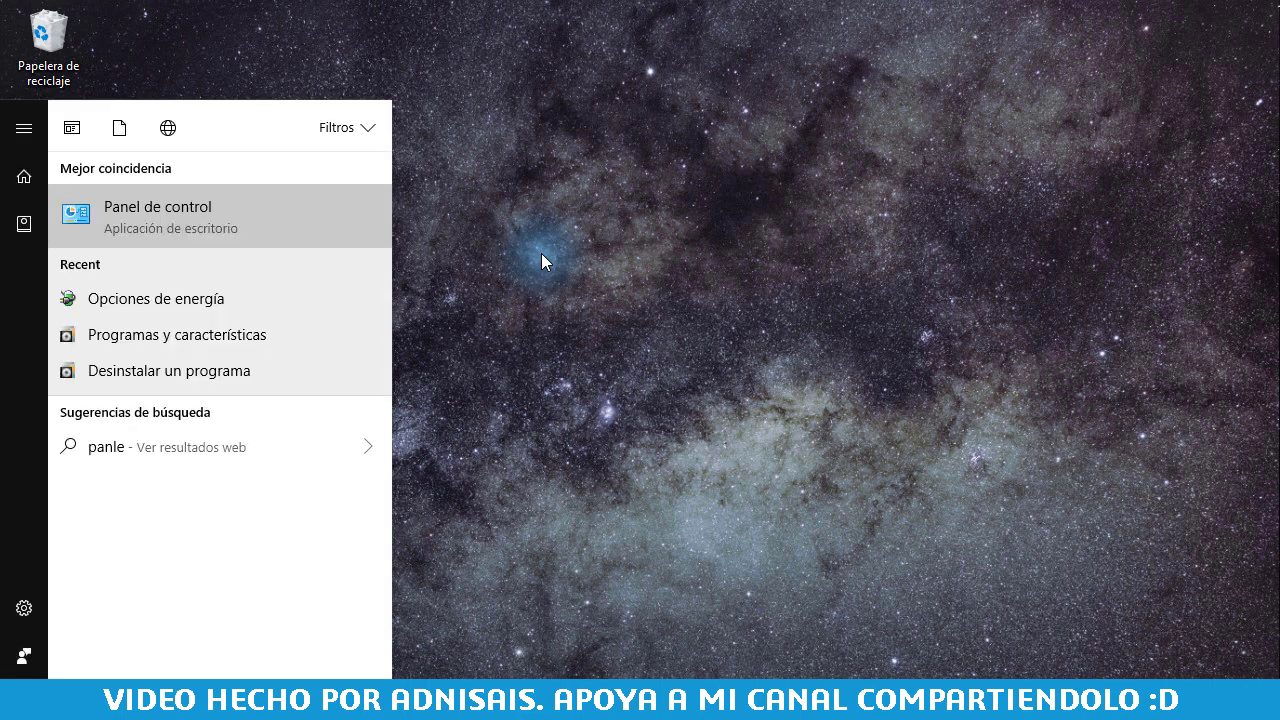
key("Return")
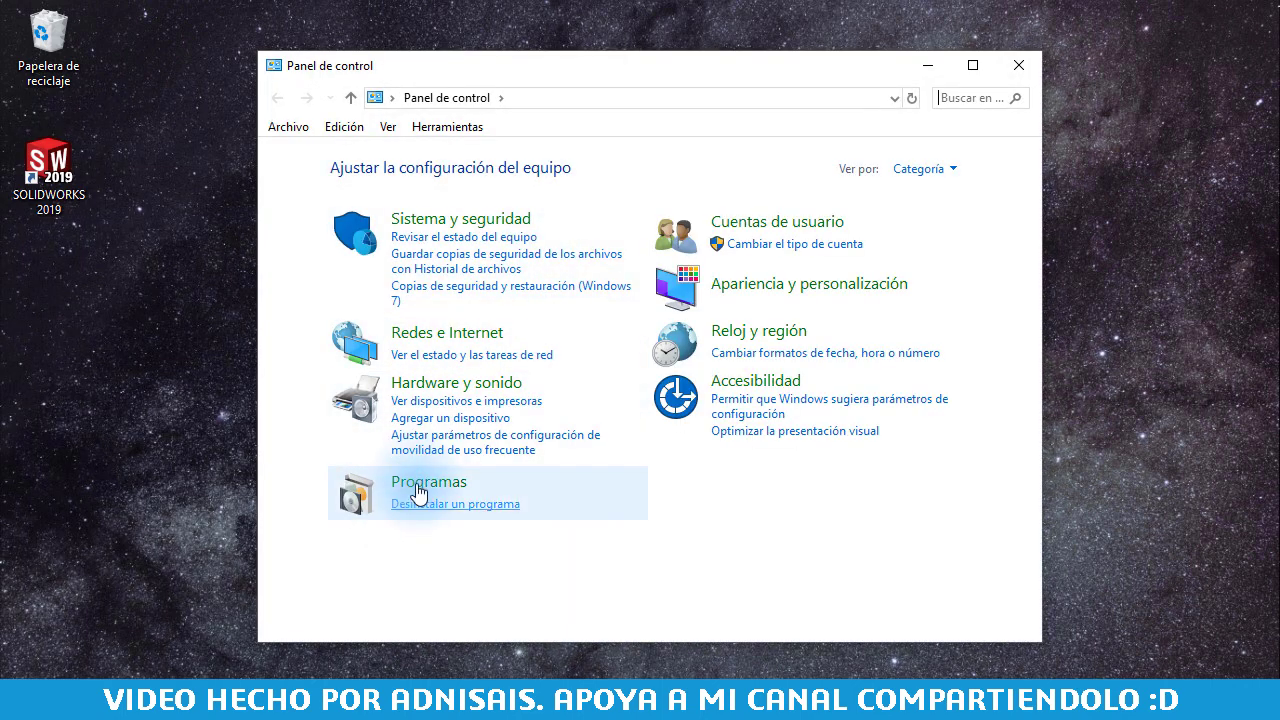
left_click(418, 488)
left_click(557, 166)
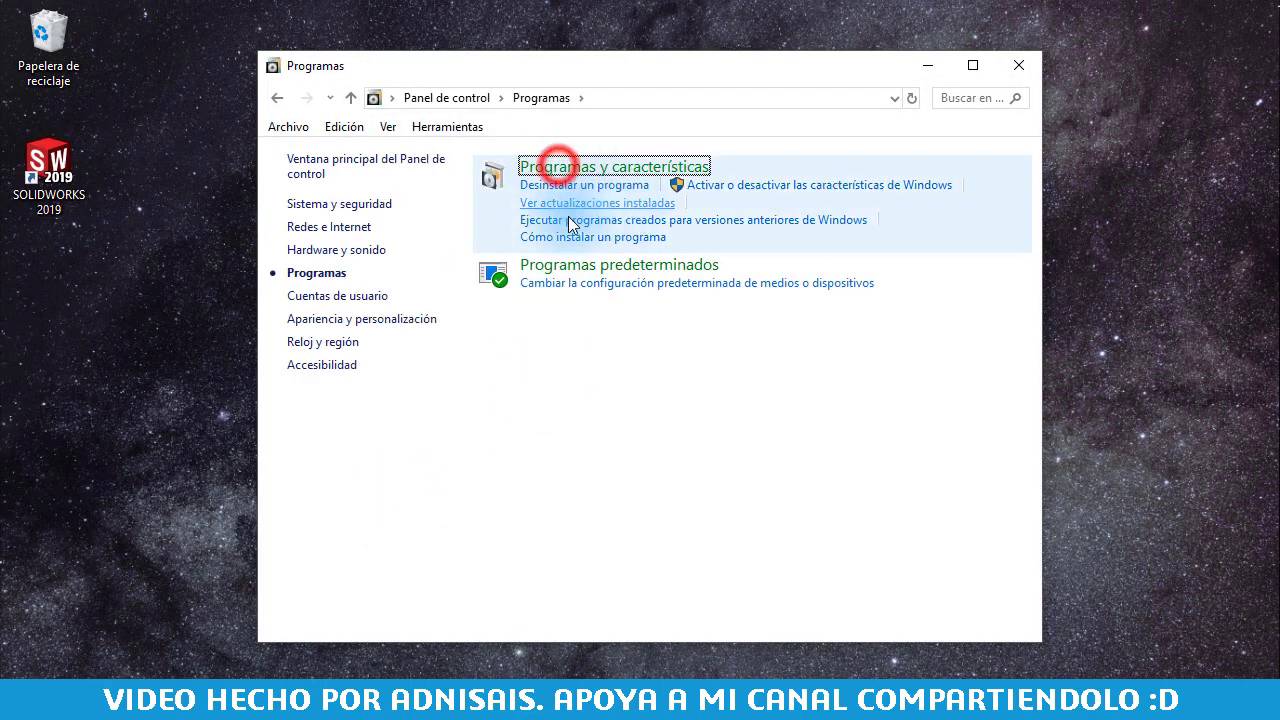
scroll(620, 338, "down", 10)
scroll(618, 370, "down", 10)
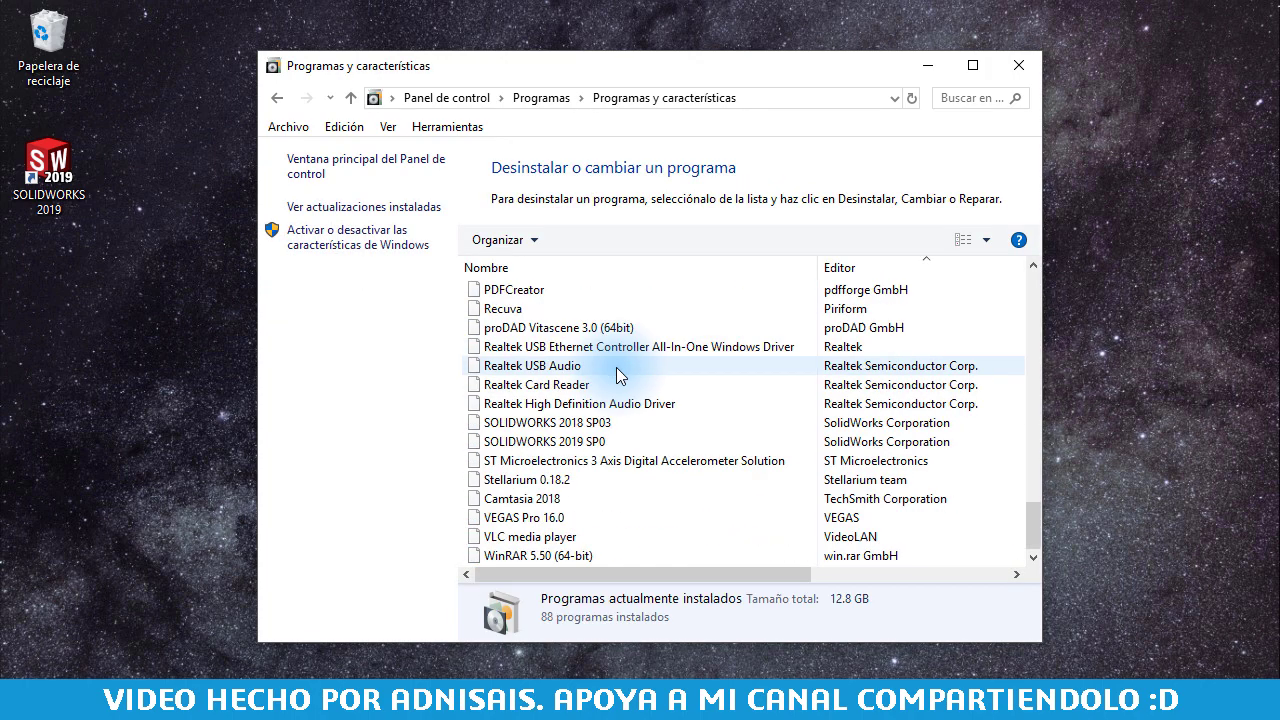
- Start modifying SOLIDWORKS 2019 SP0 from Control Panel, accepting the pending-restart warning
left_click(556, 441)
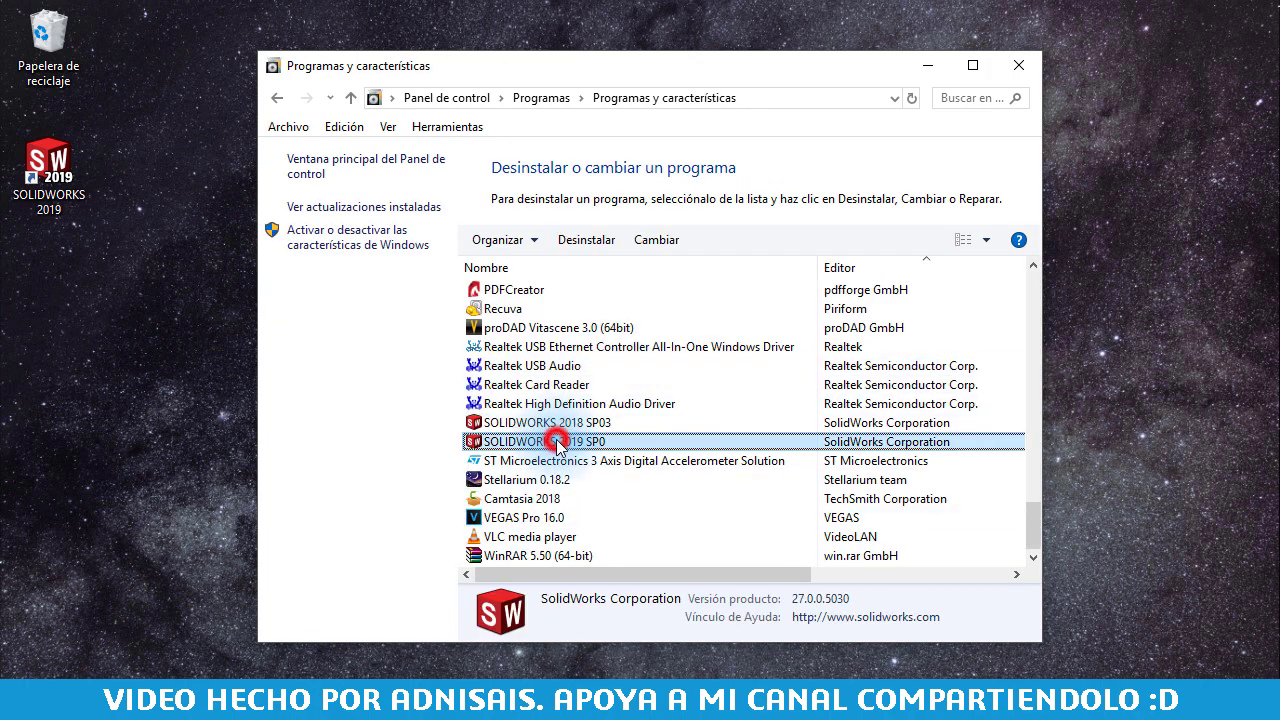
left_click(652, 240)
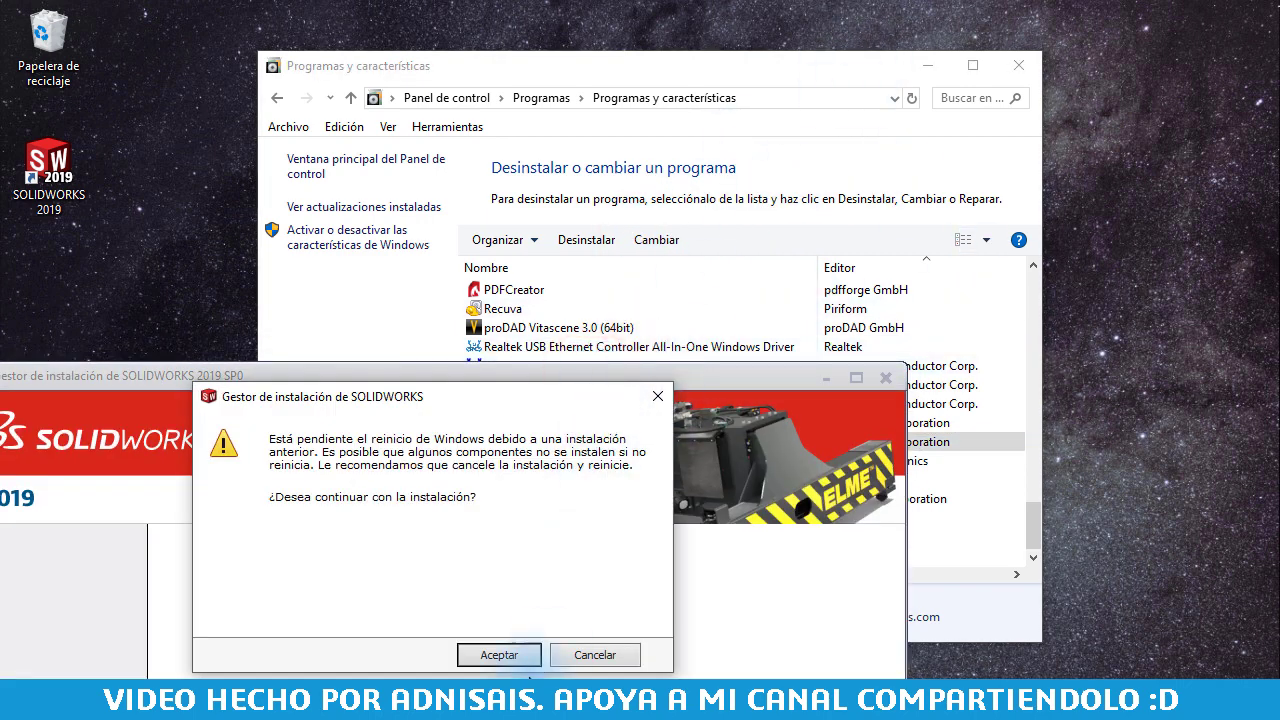
left_click(511, 650)
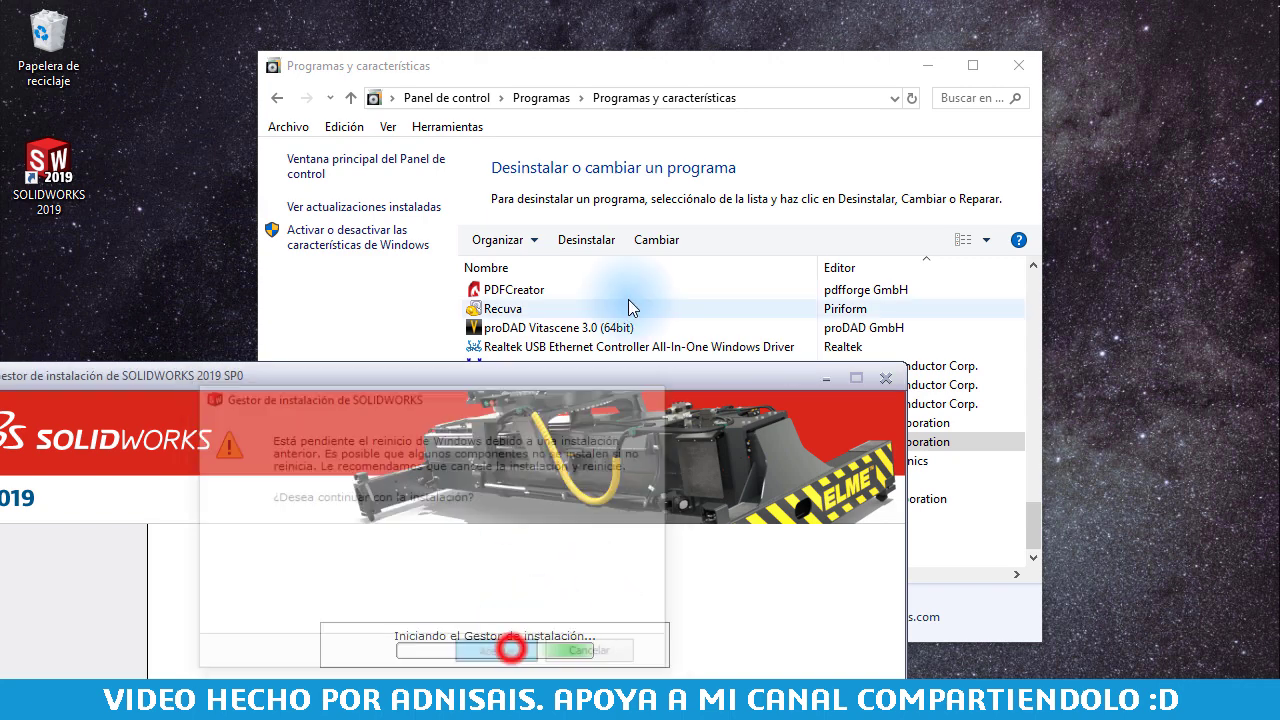
left_click_drag(576, 381, 812, 25)
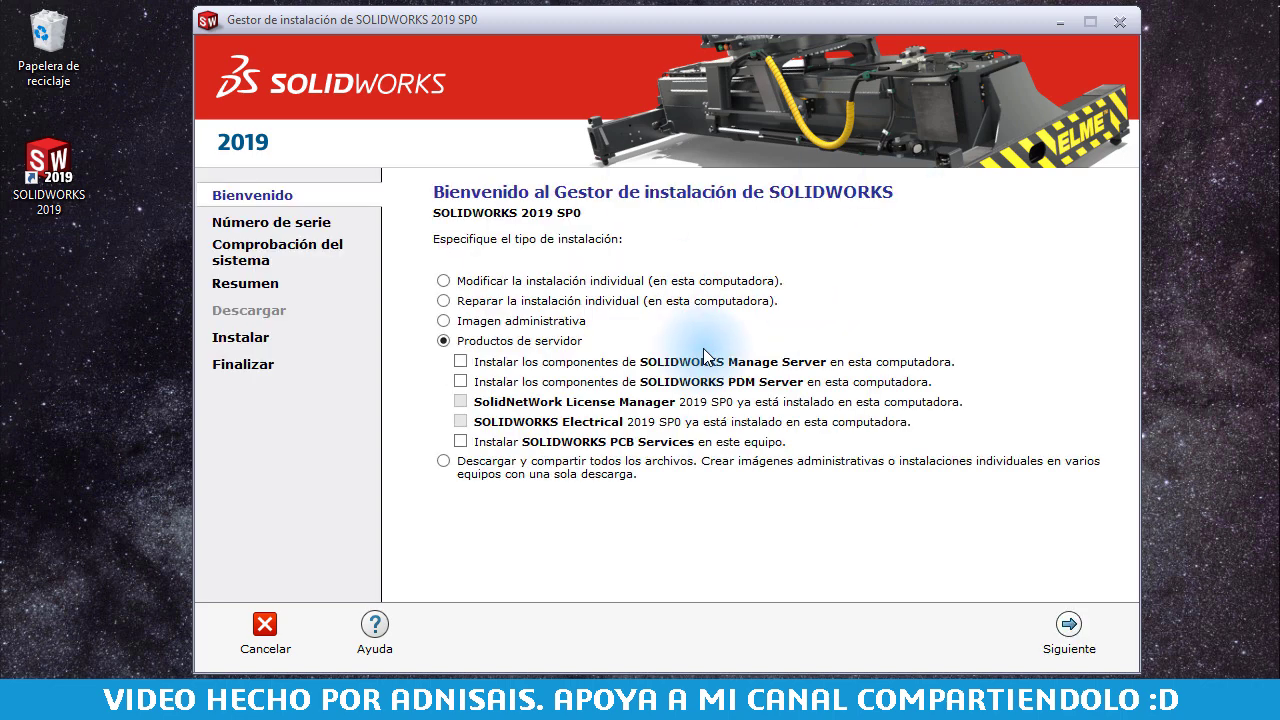
- Choose 'Modificar la instalación individual' and continue past Número de serie to Selección de productos
left_click(443, 281)
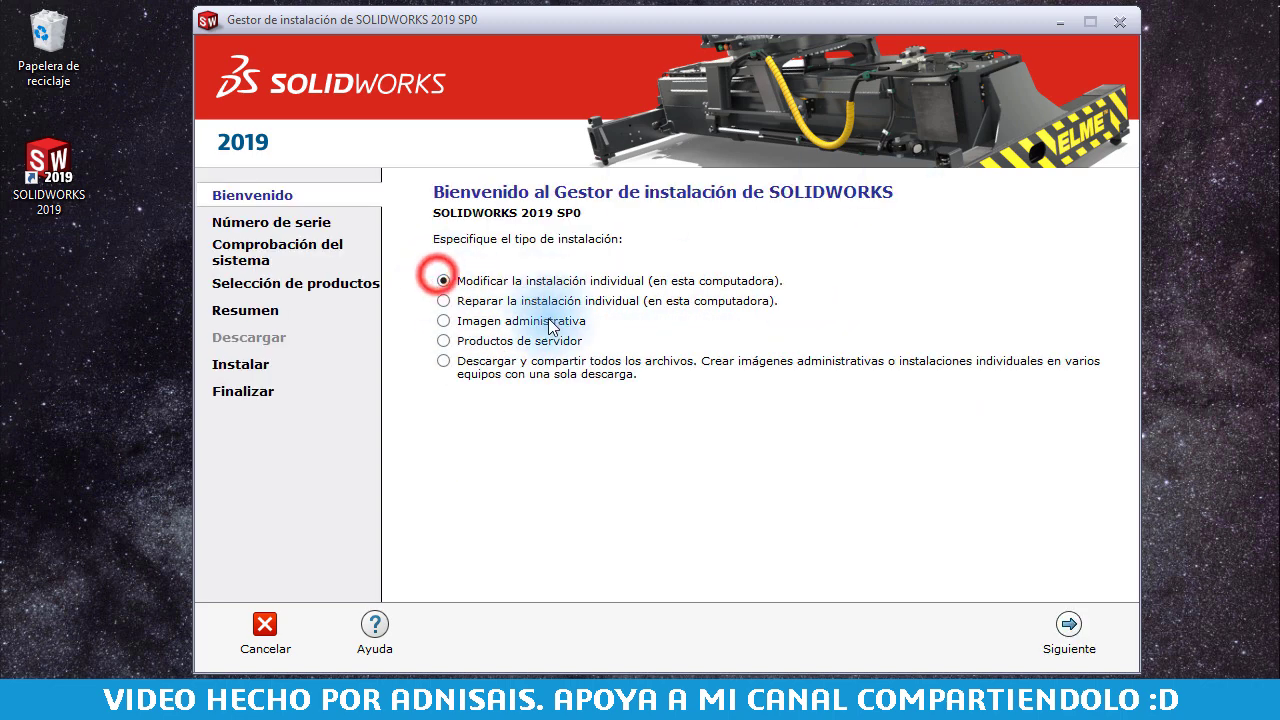
left_click(1068, 625)
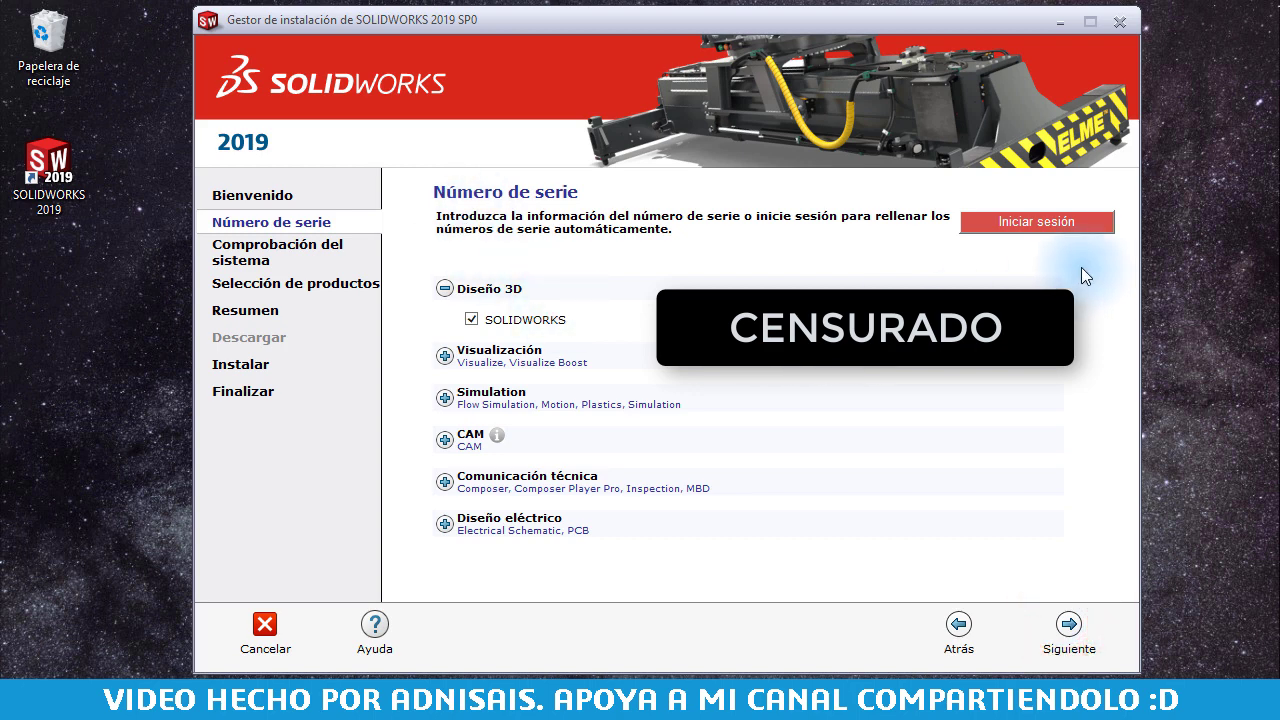
left_click(1067, 624)
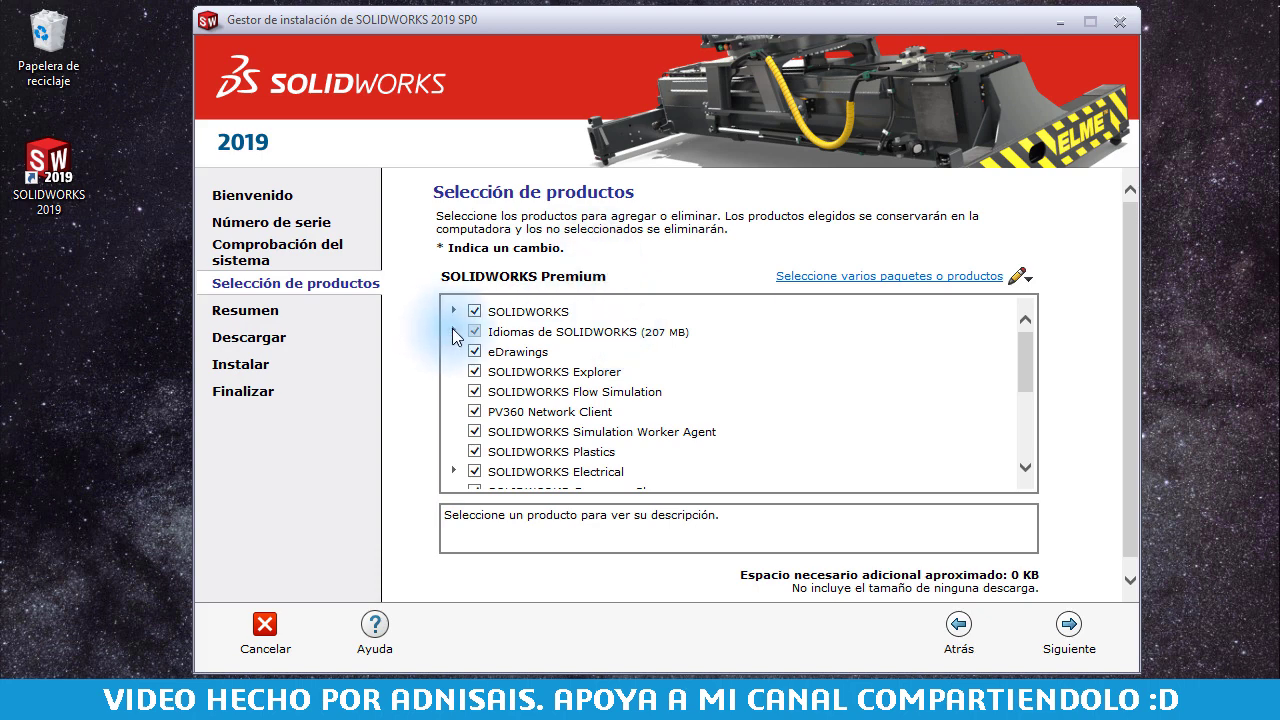
- Expand Idiomas de SOLIDWORKS and make sure the Español language pack is ticked
left_click(453, 331)
left_click_drag(1029, 340, 1028, 375)
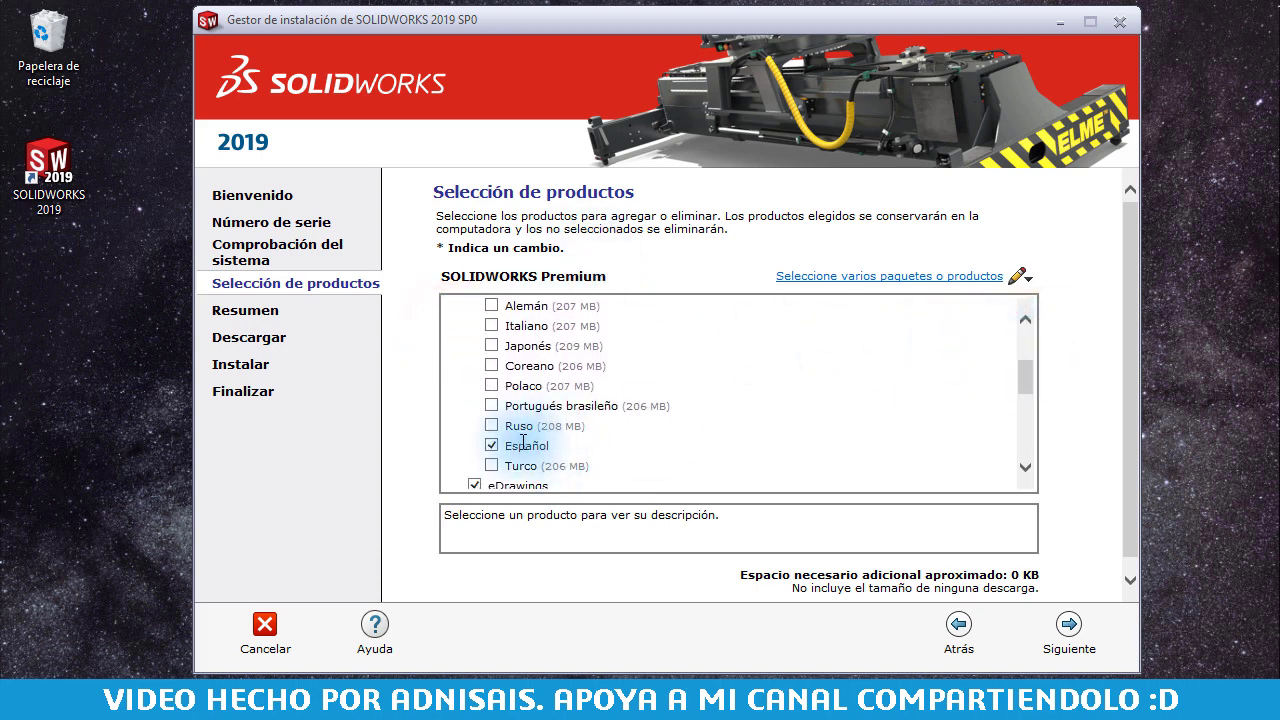